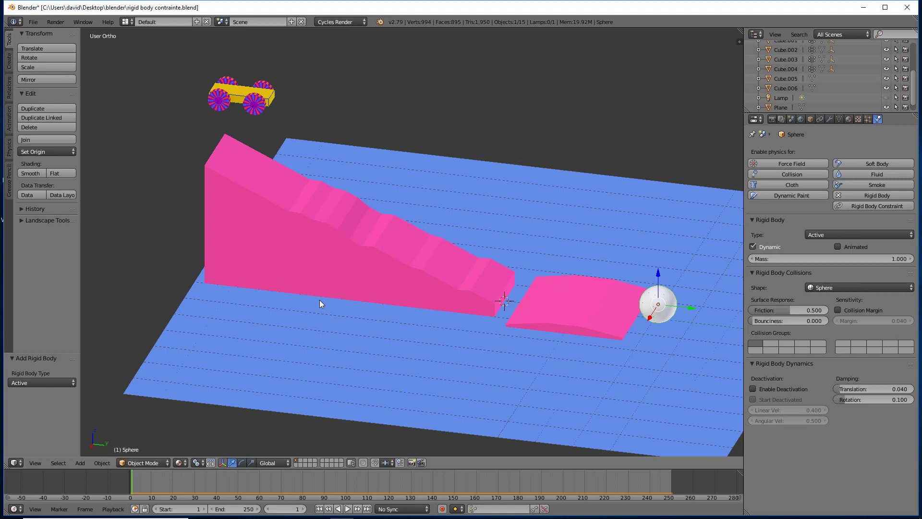
- Play the car simulation down the ramp, stop it and return to the first frame
click(348, 508)
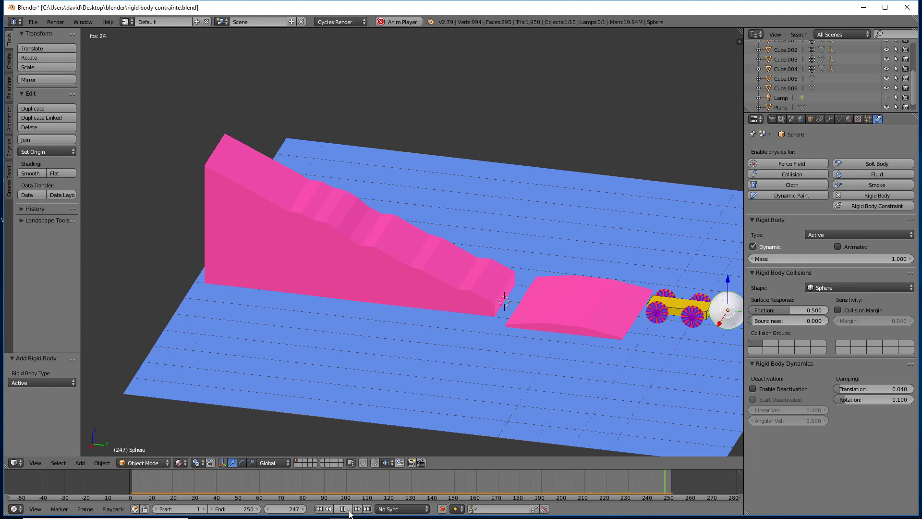
click(343, 508)
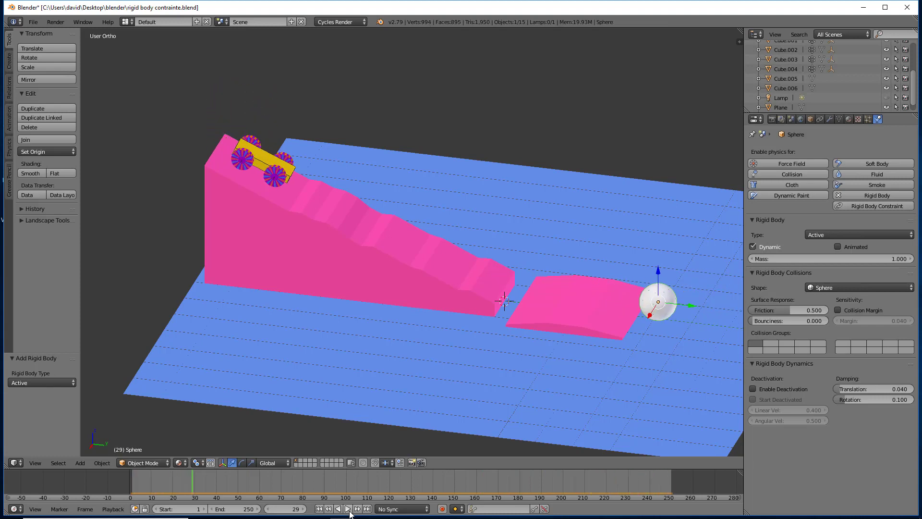
click(318, 508)
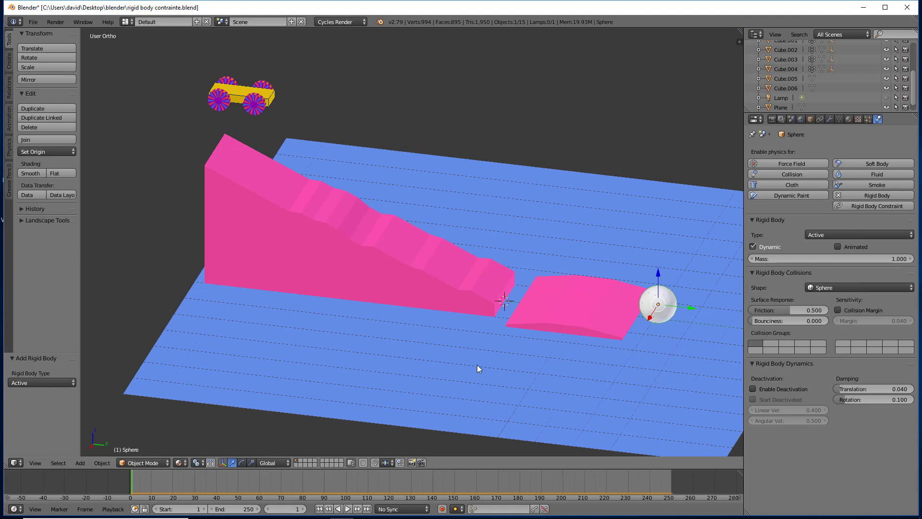
- Review the rigid body type and collision shape of the ground plane, the small bump, the sphere and the ramp
right_click(469, 220)
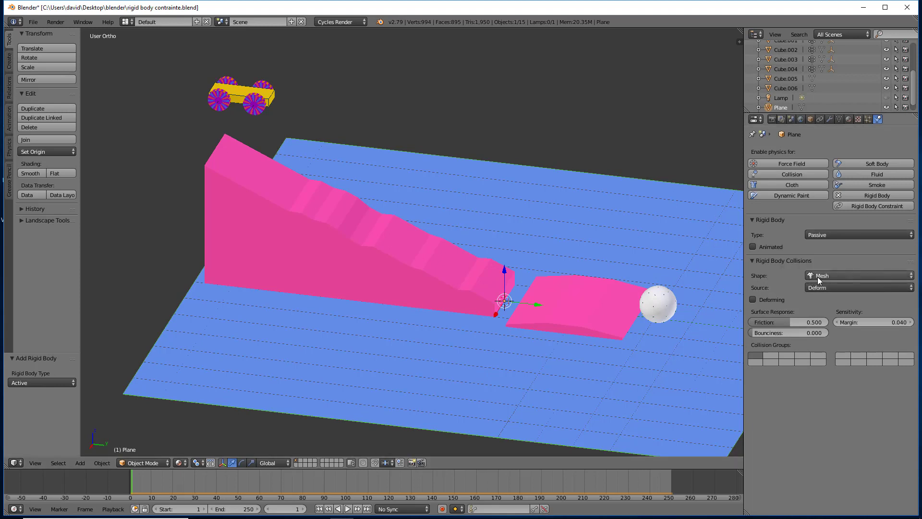
right_click(598, 304)
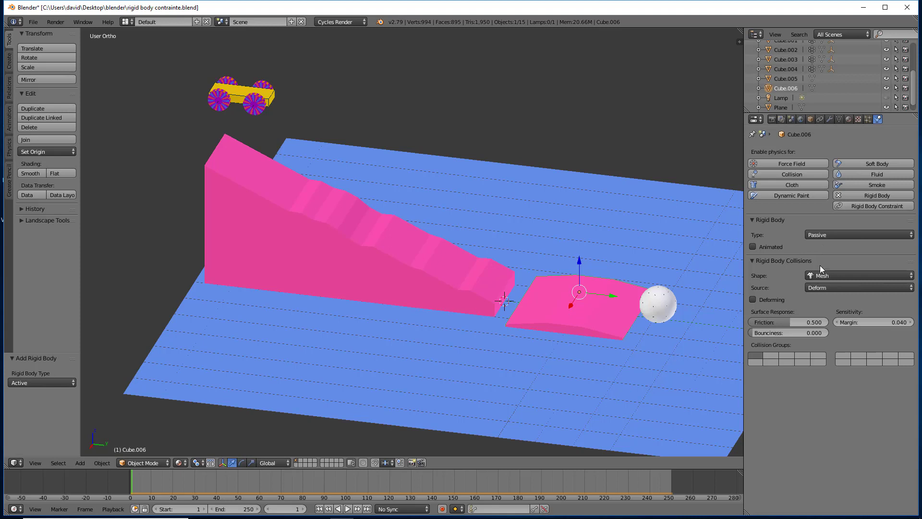
right_click(668, 297)
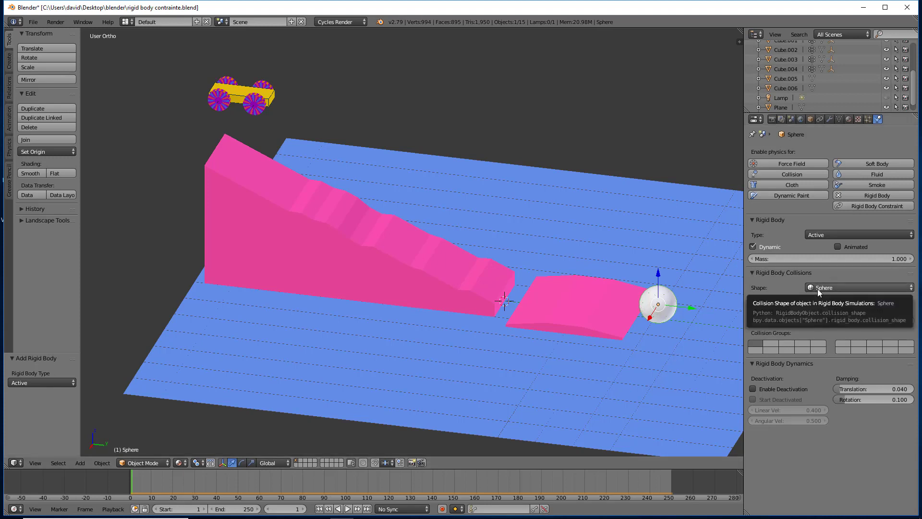
right_click(386, 252)
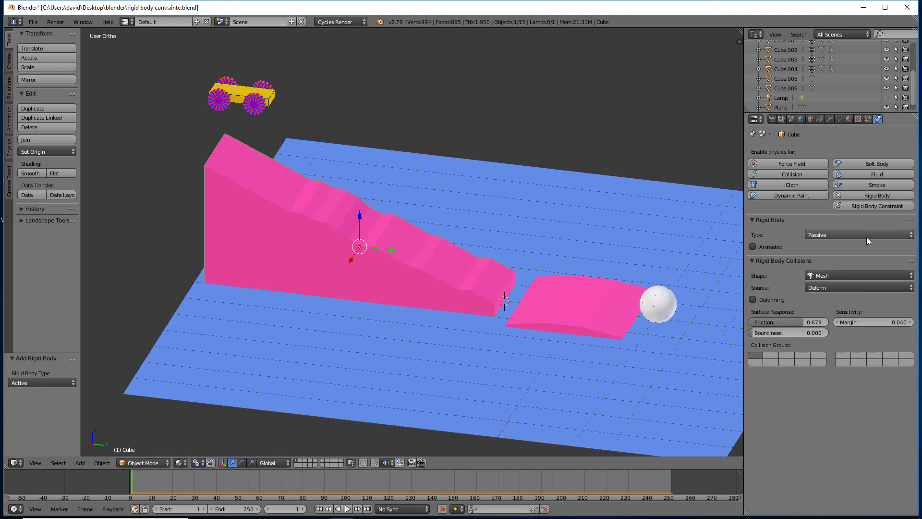
- Rename the yellow car body as voiture
right_click(271, 105)
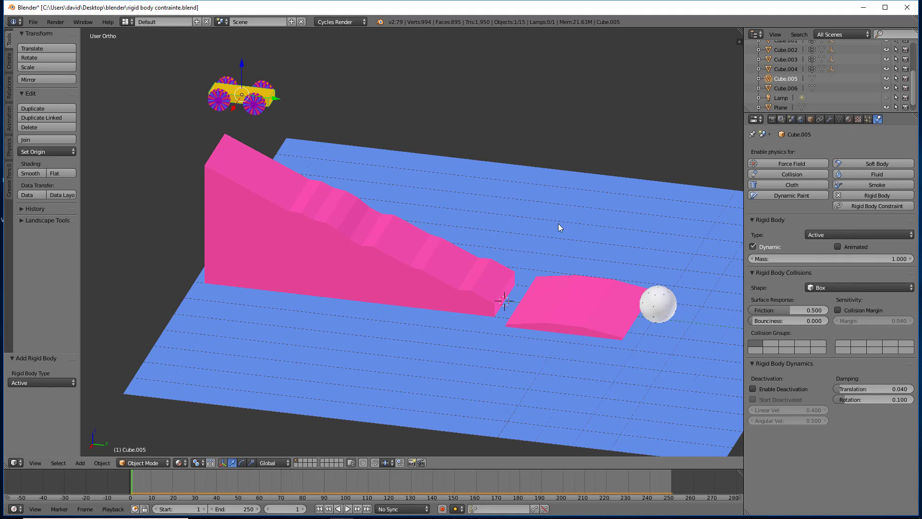
double_click(789, 79)
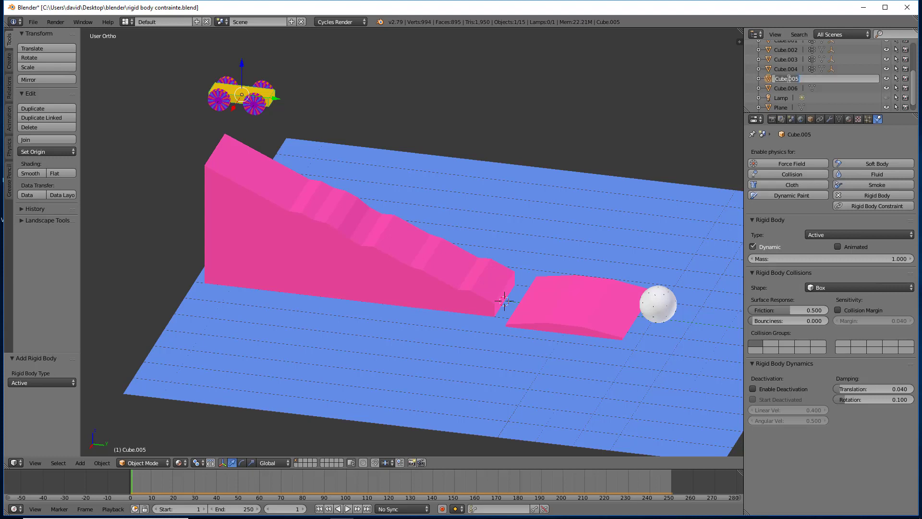
text(voiture)
key(Return)
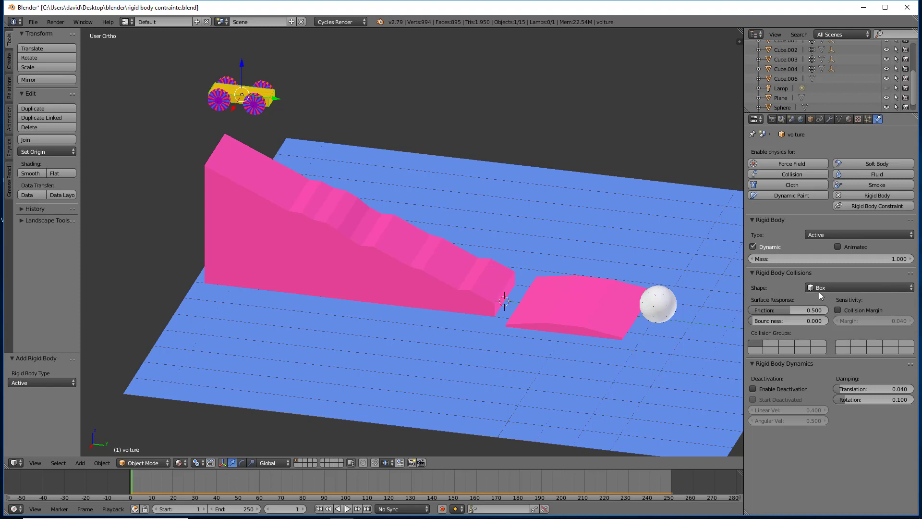
- Rename the near front wheel, Cube.001, as roue avd
right_click(260, 107)
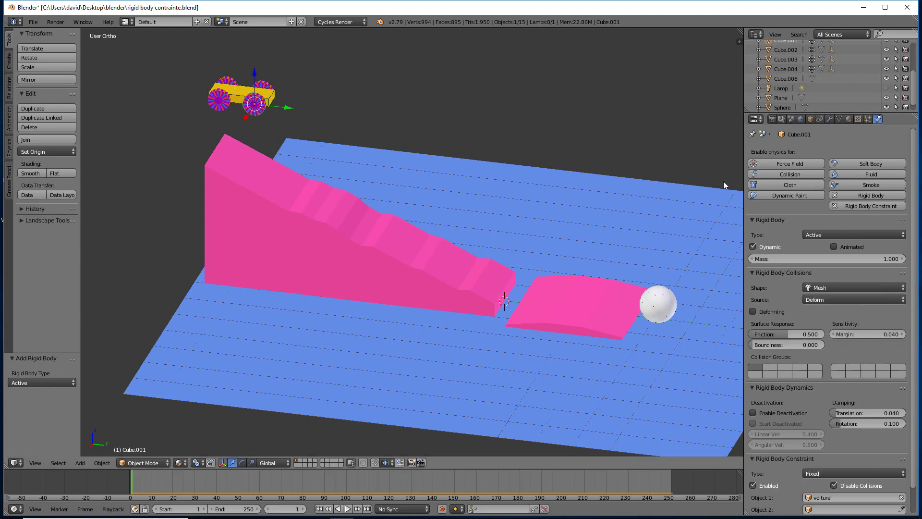
scroll(733, 202, up, 3)
scroll(733, 200, down, 3)
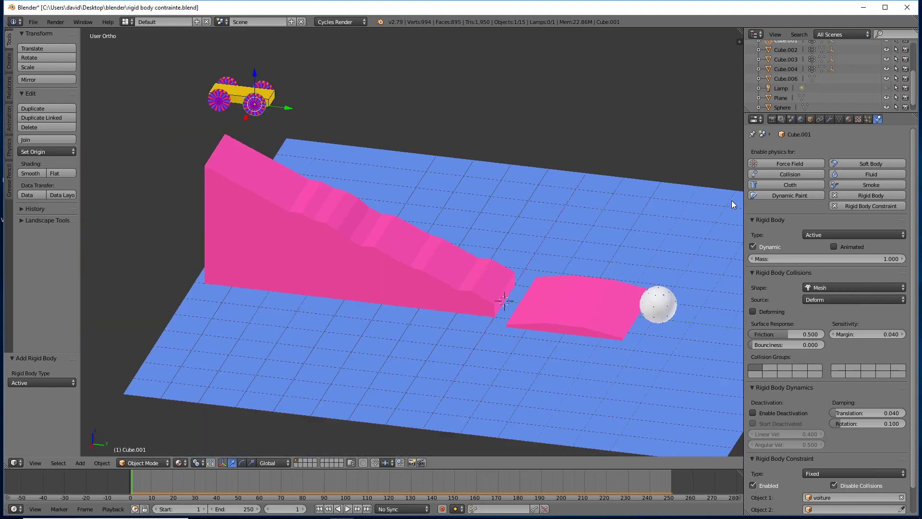
scroll(816, 87, up, 2)
scroll(821, 90, up, 2)
double_click(785, 79)
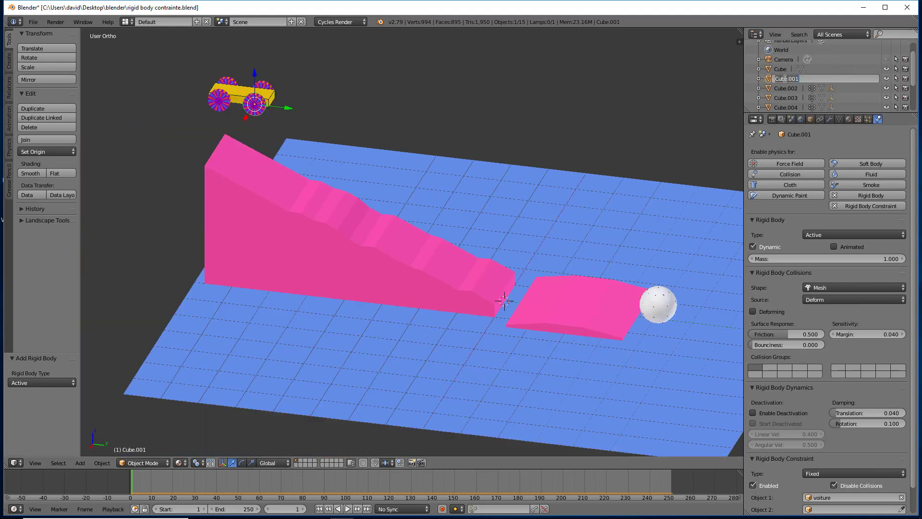
text(roueavd)
key(Return)
- Rename the far front wheel, Cube.002, as roueavg
click(785, 79)
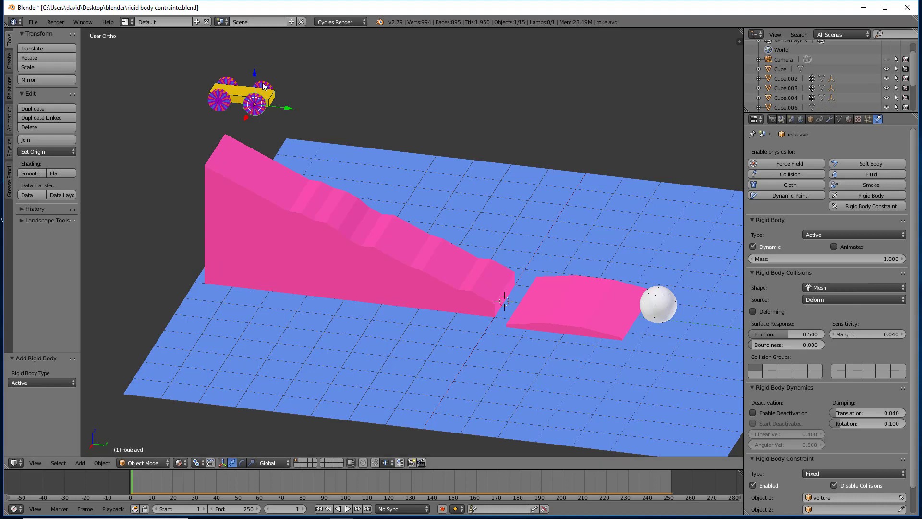
double_click(782, 79)
text(roueav)
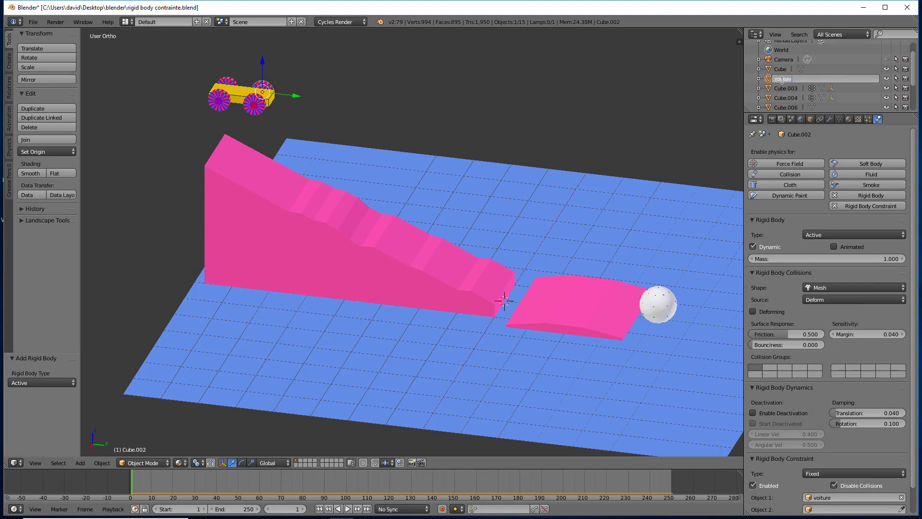
text(g)
key(Return)
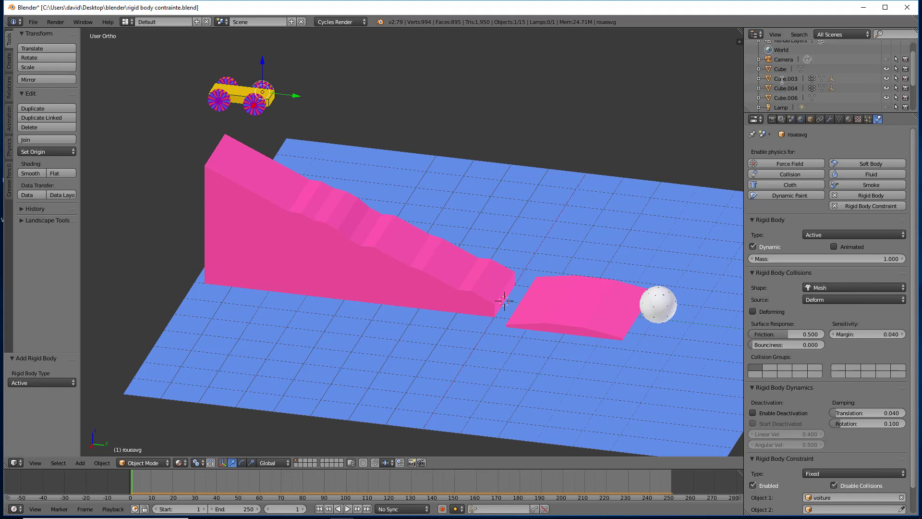
- Rename the near rear wheel, Cube.004, as roueard
right_click(215, 108)
scroll(790, 98, down, 2)
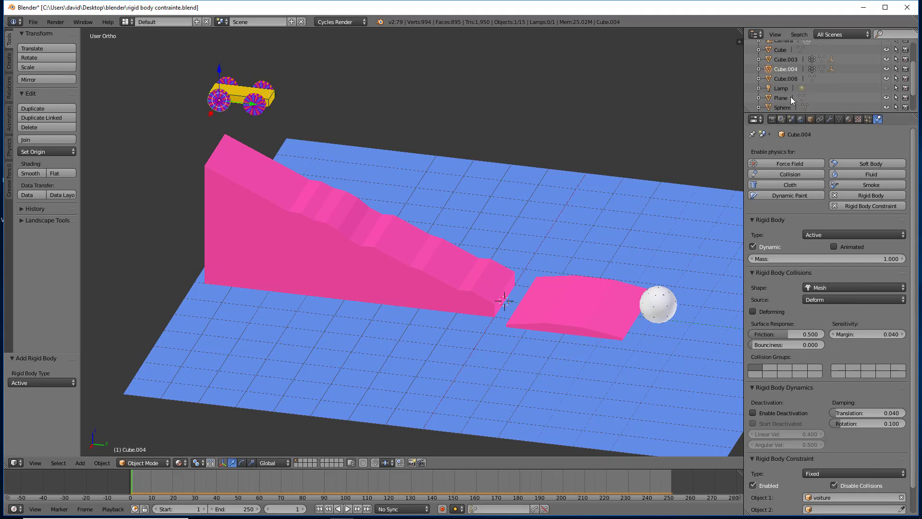
double_click(782, 69)
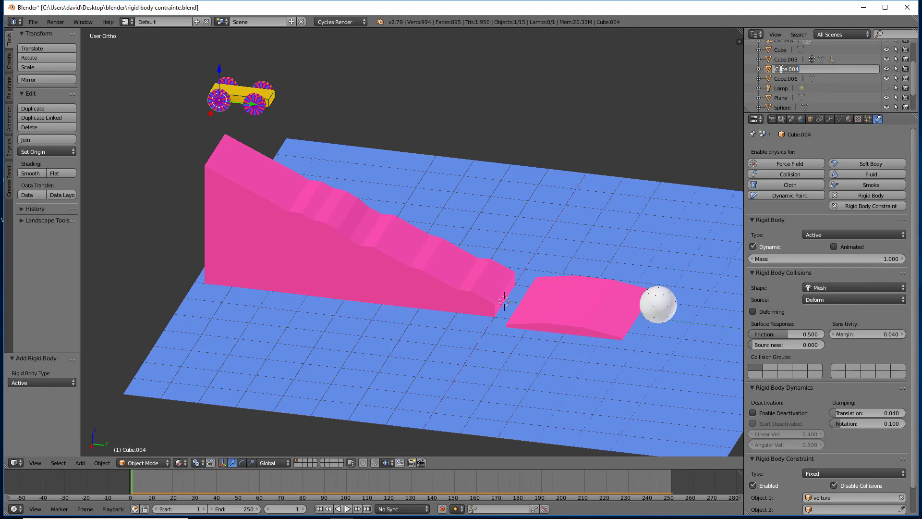
text(roueard)
key(Return)
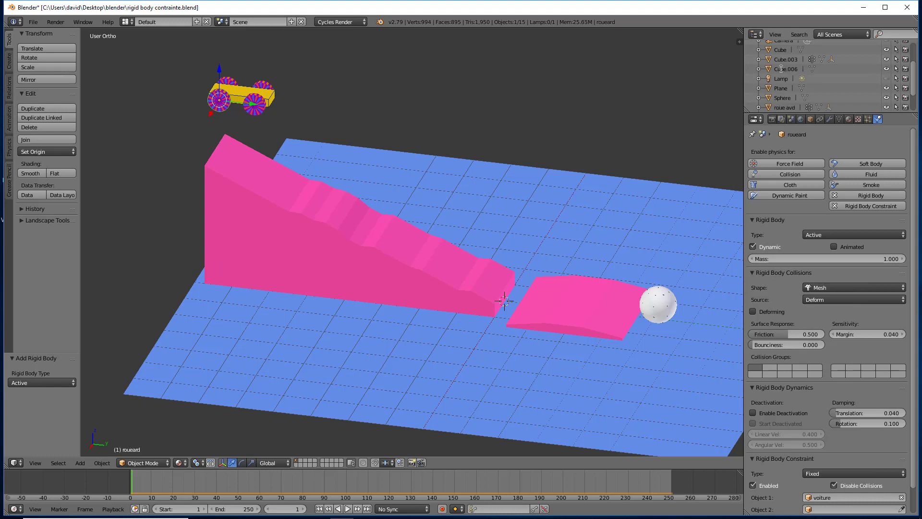
- Rename the far rear wheel, Cube.003, as rouearg
right_click(230, 86)
double_click(789, 59)
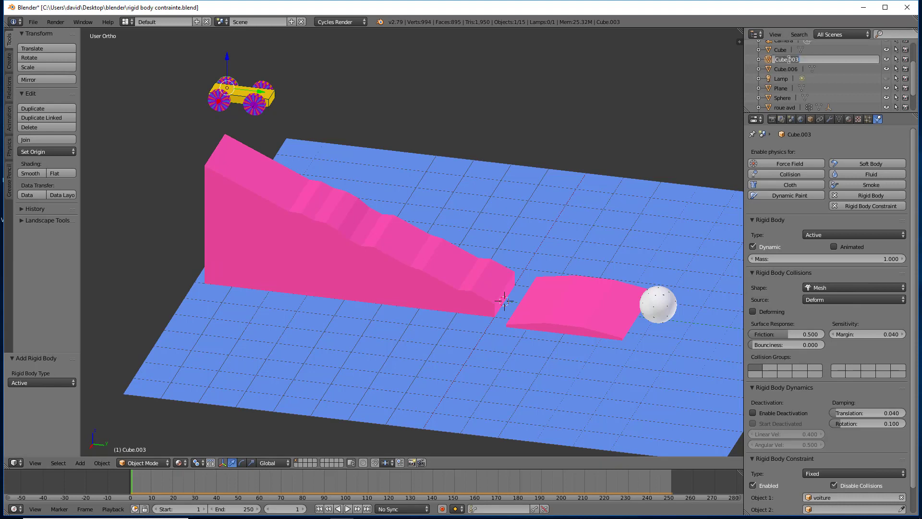
text(c)
text(ouearg)
key(Return)
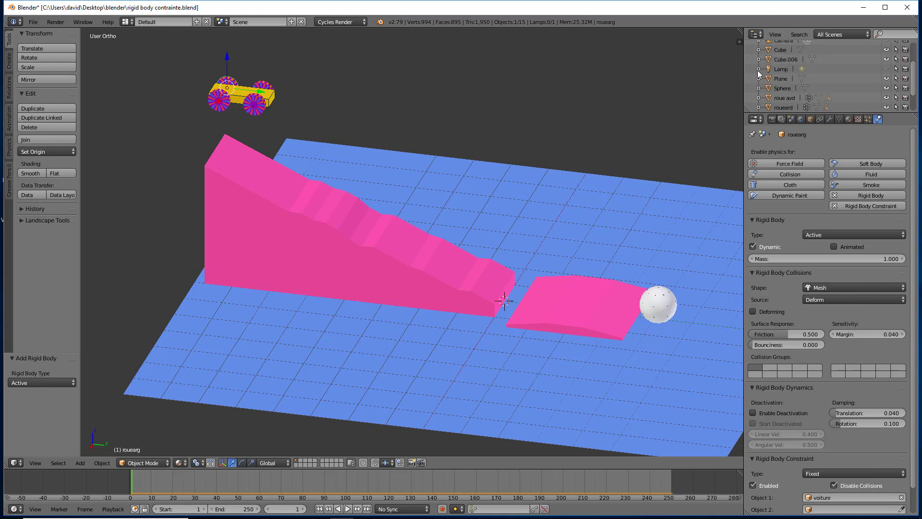
- Examine the roue avd wheel's mesh in wireframe, then its rigid body and constraint settings in object mode
right_click(262, 103)
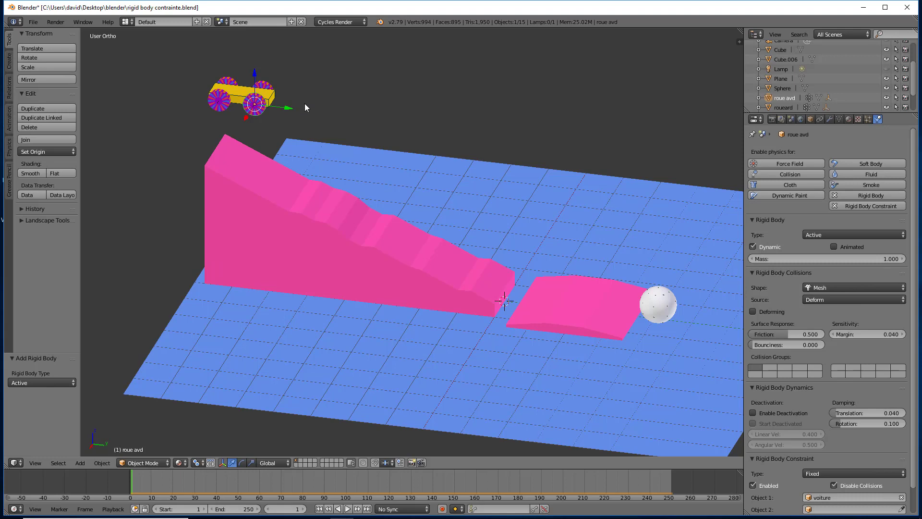
scroll(249, 95, up, 5)
scroll(253, 98, up, 3)
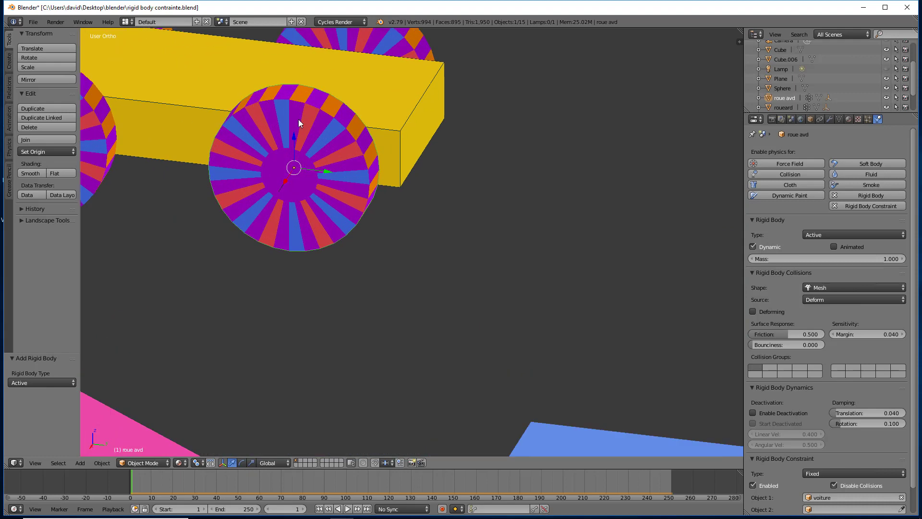
key(Tab)
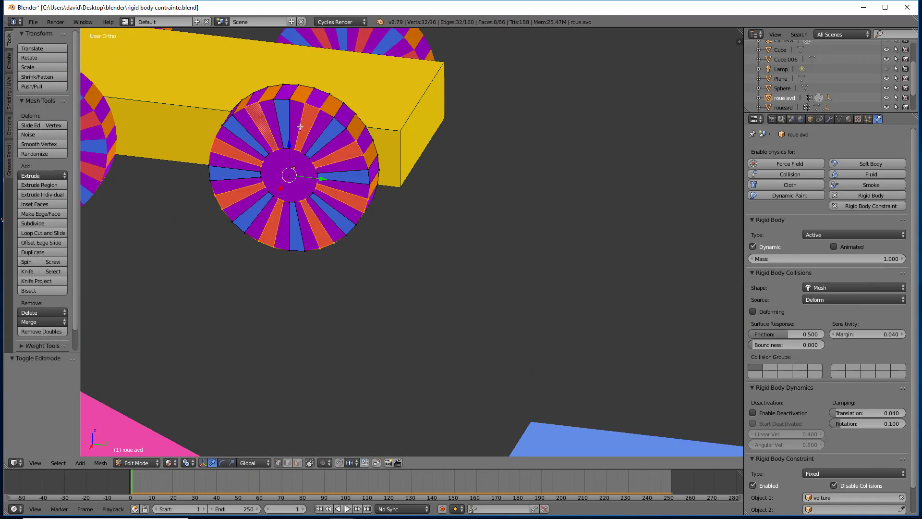
key(z)
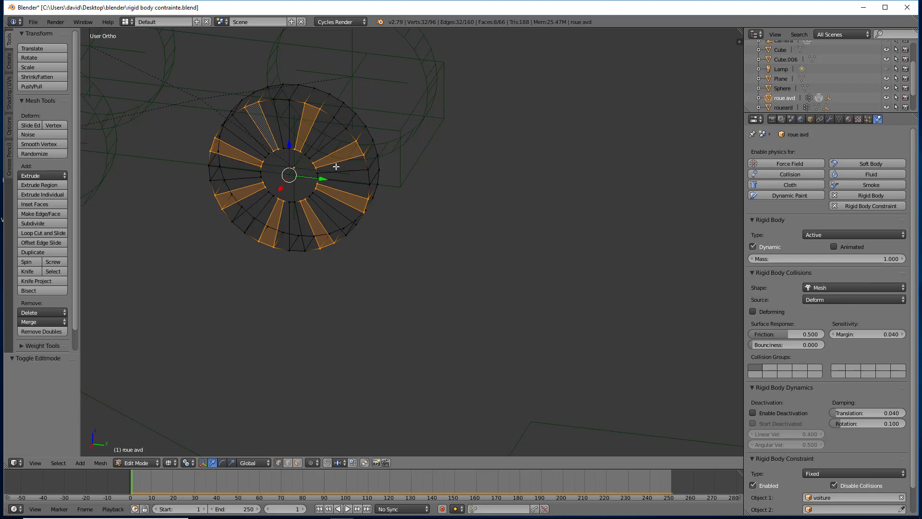
key(Tab)
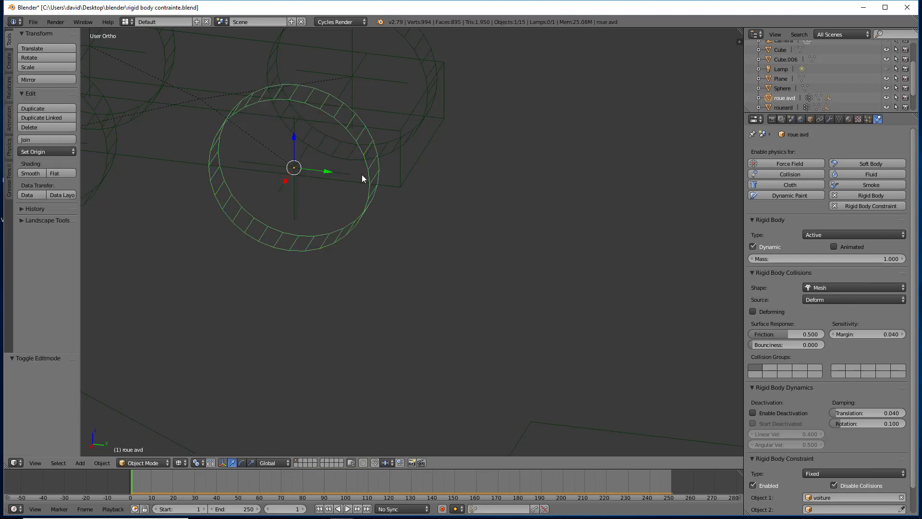
key(z)
scroll(362, 174, down, 6)
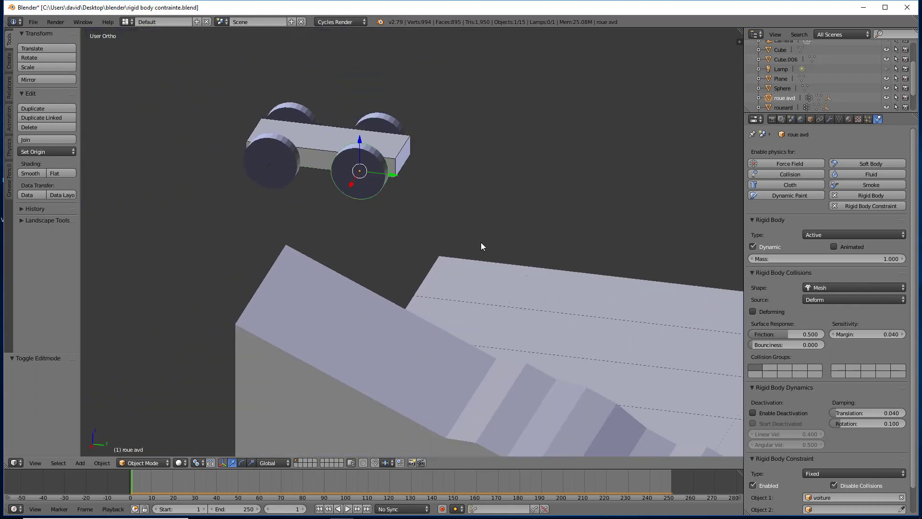
shift+middle_drag(505, 287, 457, 225)
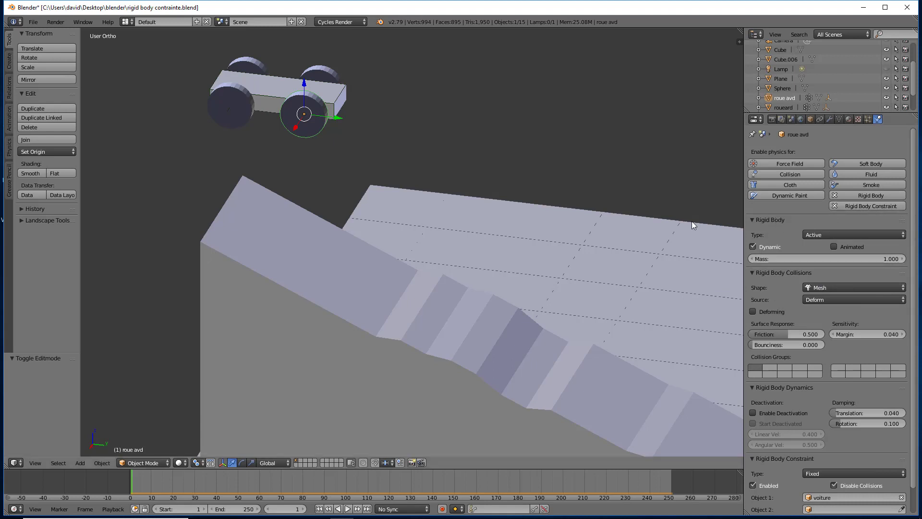
scroll(807, 274, down, 2)
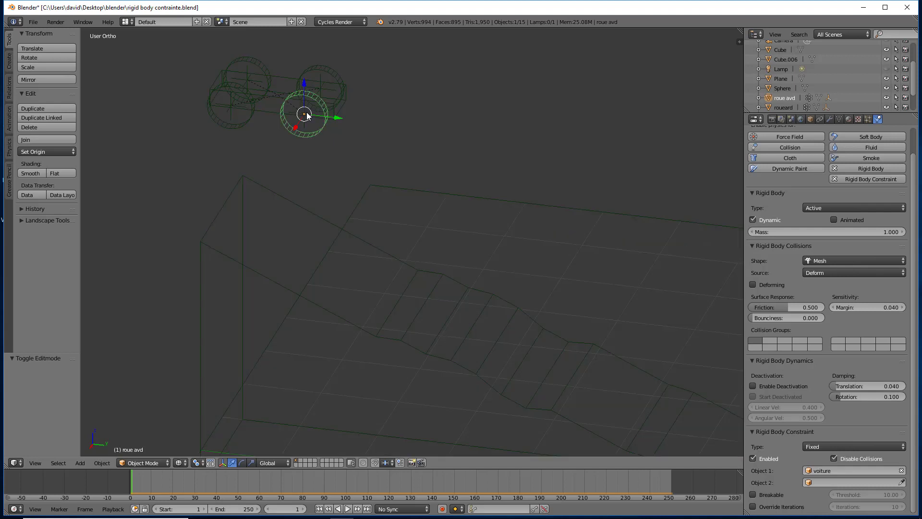
- Select the empty at the centre of the roue avd wheel and set its display size to 0.37
scroll(307, 115, up, 5)
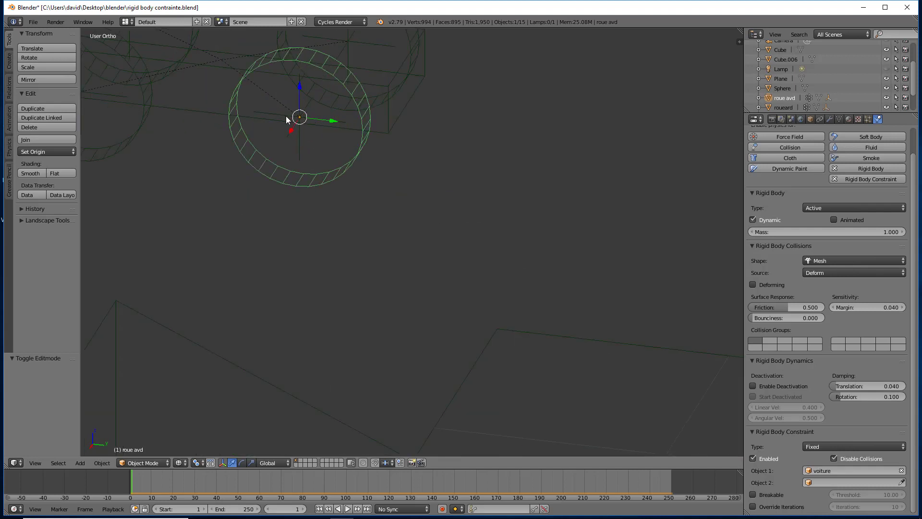
right_click(287, 117)
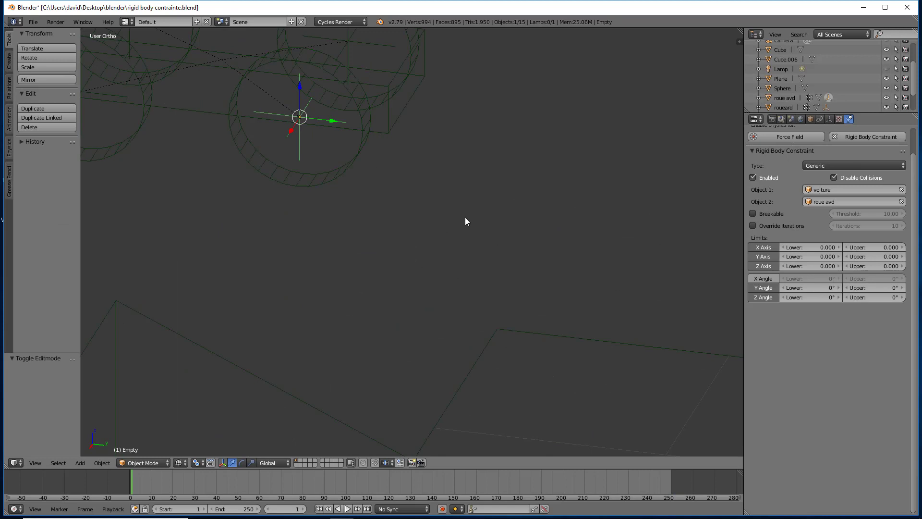
click(830, 119)
mouse_move(825, 175)
mouse_down()
mouse_move(865, 176)
mouse_move(816, 175)
mouse_up()
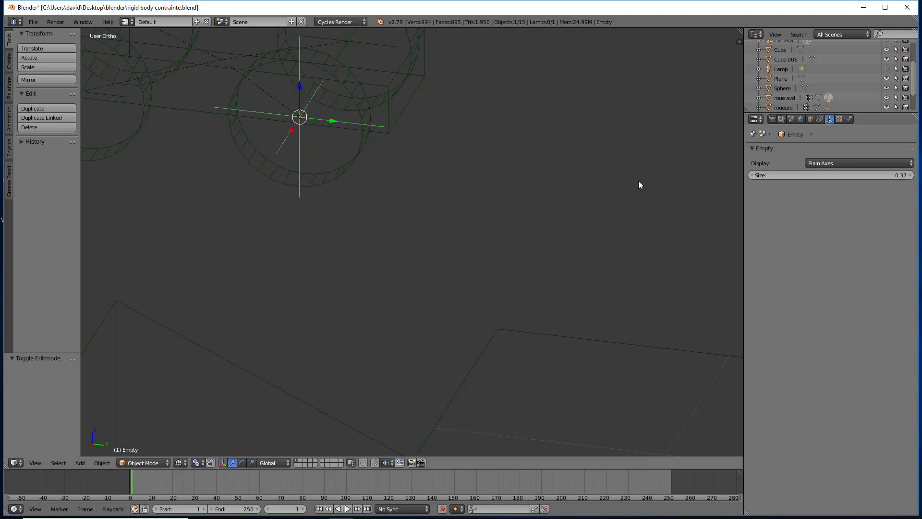
- Try the Fixed type on the empty's rigid body constraint, and set the type back to Generic
click(848, 120)
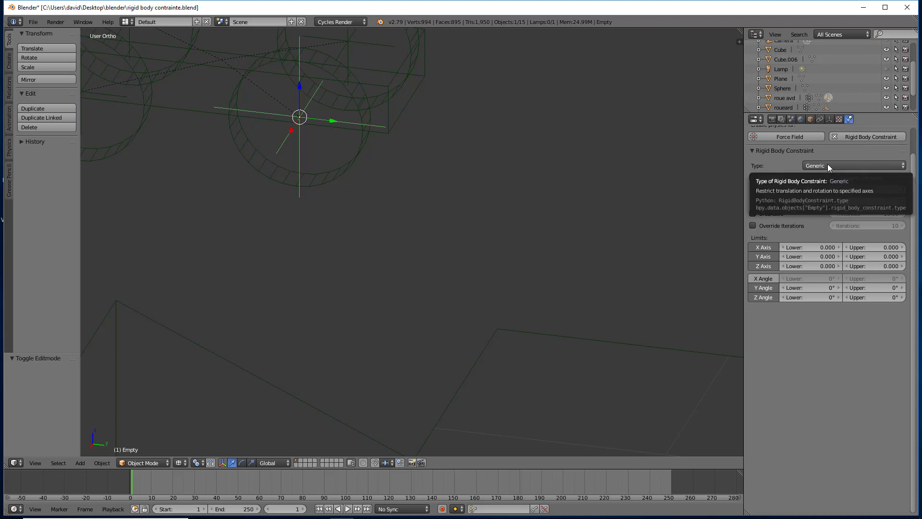
click(828, 164)
click(823, 156)
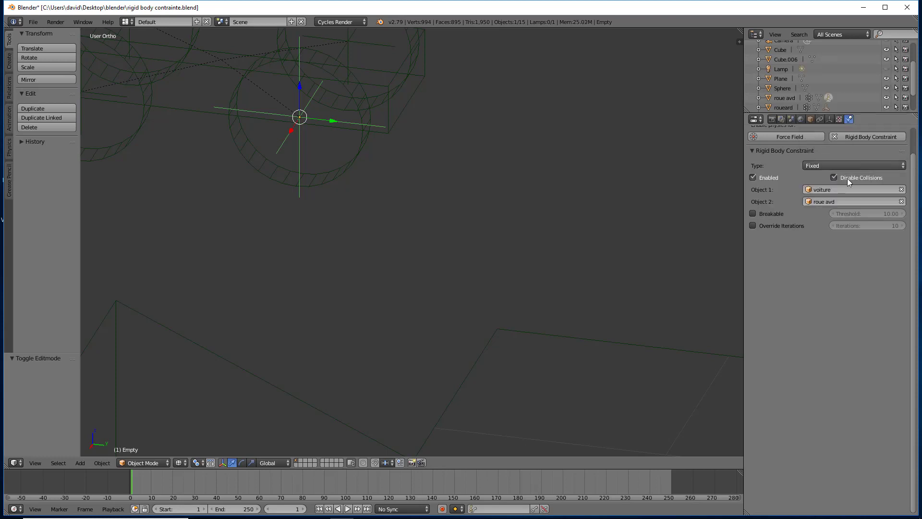
click(826, 165)
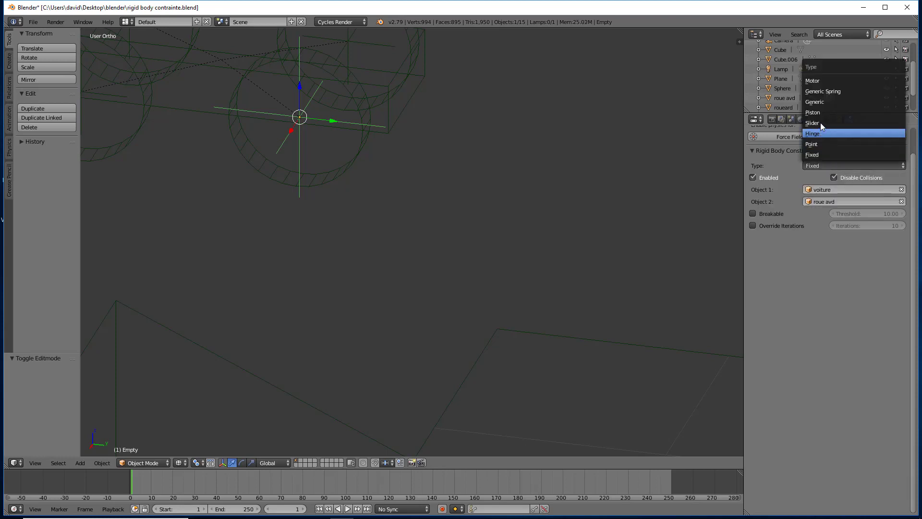
click(820, 101)
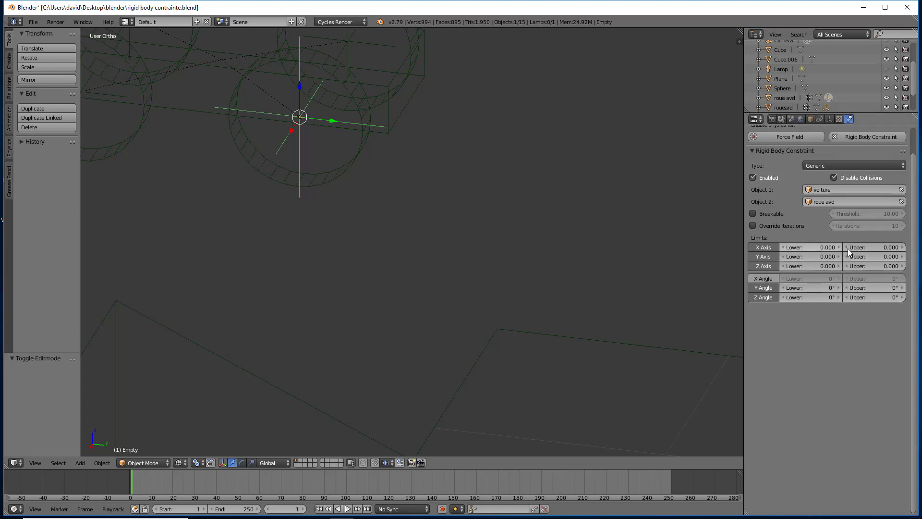
- Disable all the constraint's axis and angle limits, and re-enable every one except X Angle
click(763, 247)
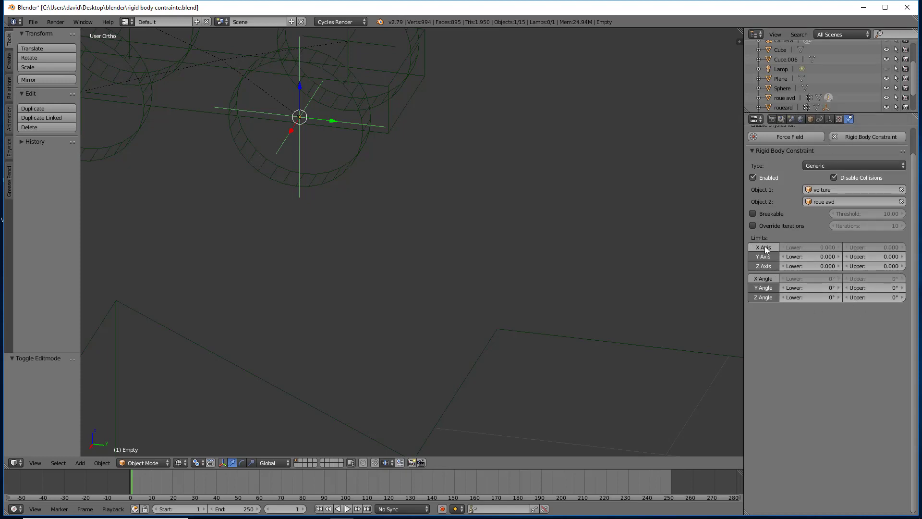
click(764, 256)
click(762, 266)
click(759, 287)
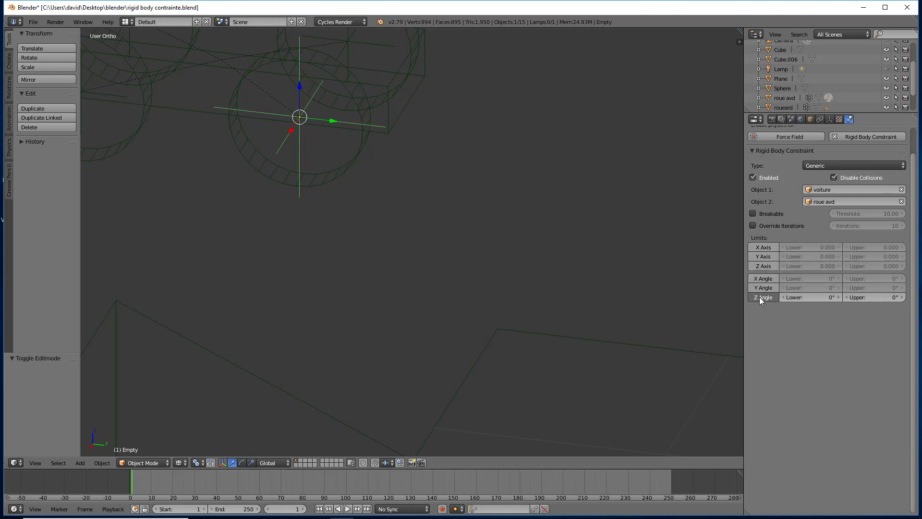
click(759, 297)
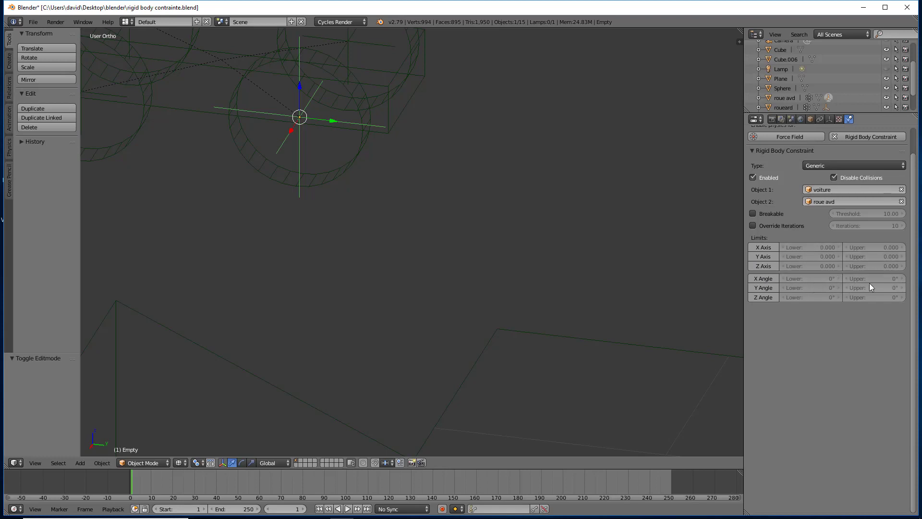
drag(765, 247, 767, 297)
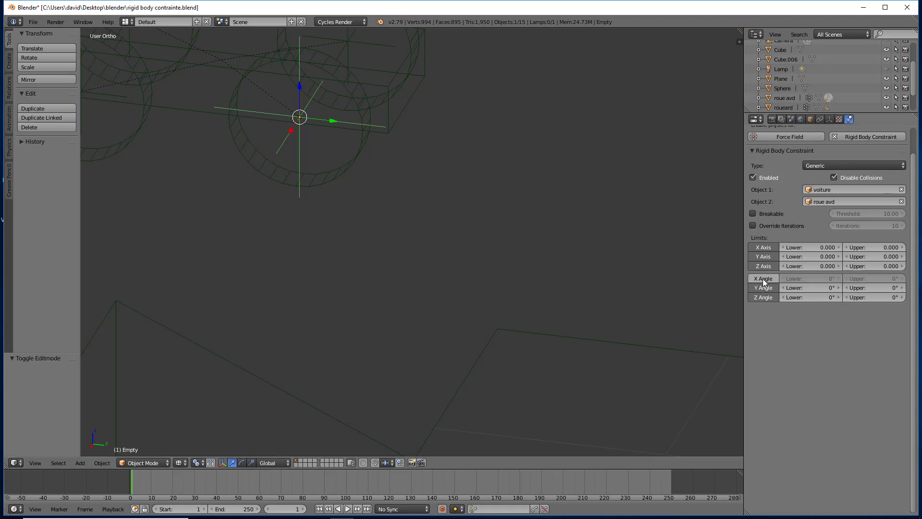
click(775, 278)
click(775, 279)
- Enable the constraint's X Angle limit and play the simulation until the car is on the ramp
scroll(548, 267, down, 4)
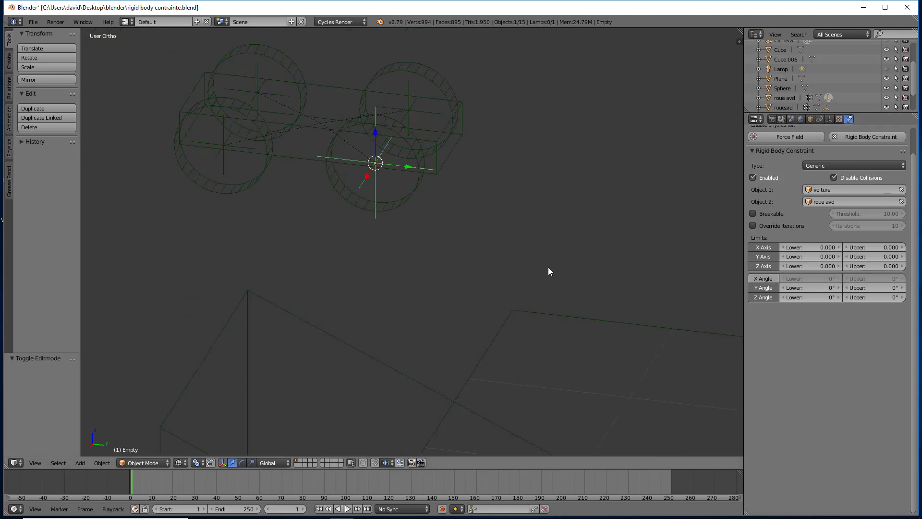
shift+middle_drag(537, 258, 506, 242)
click(760, 278)
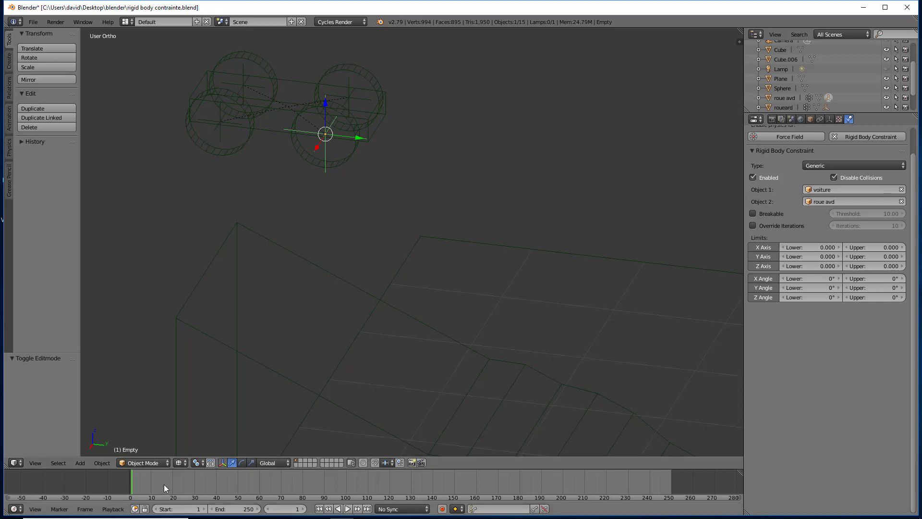
click(347, 508)
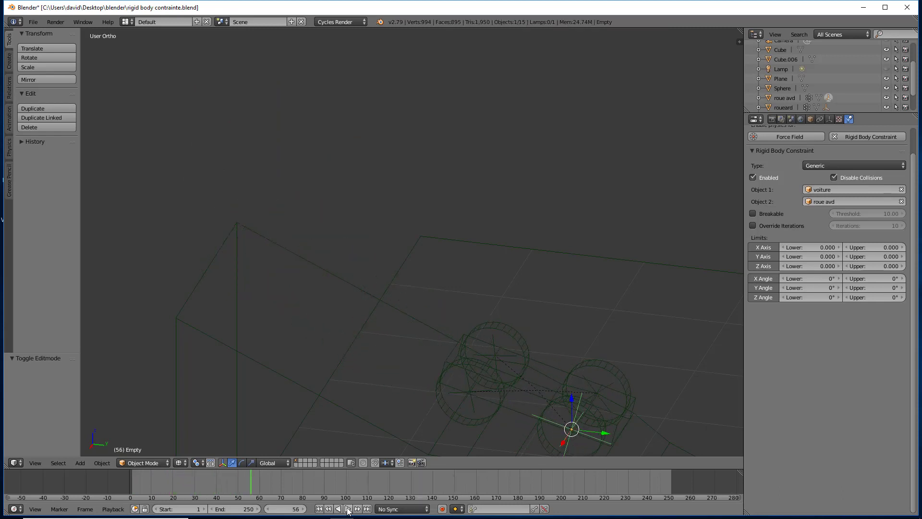
click(345, 509)
- Scrub back and forth through the simulation between frames 25 and 56 to examine how the roue avd wheel behaves
shift+middle_drag(453, 390, 396, 247)
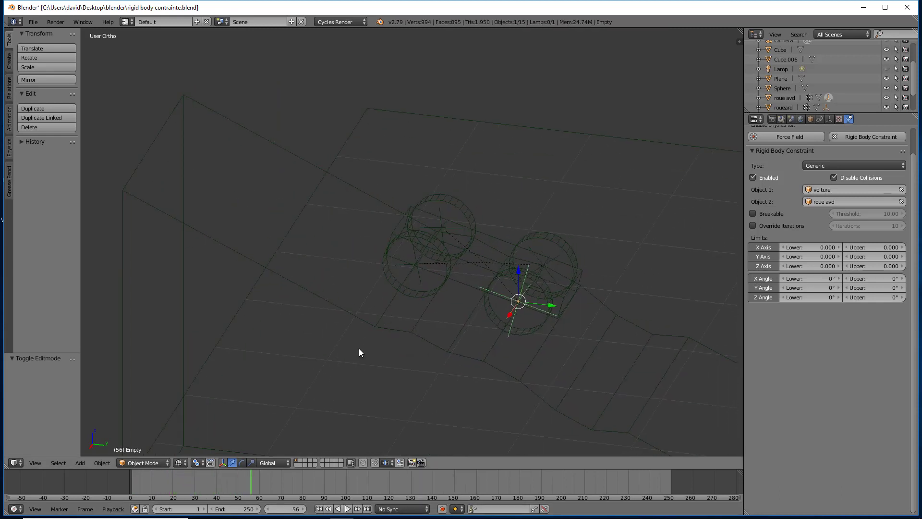
key(alt+a)
drag(250, 480, 231, 481)
key(alt+a)
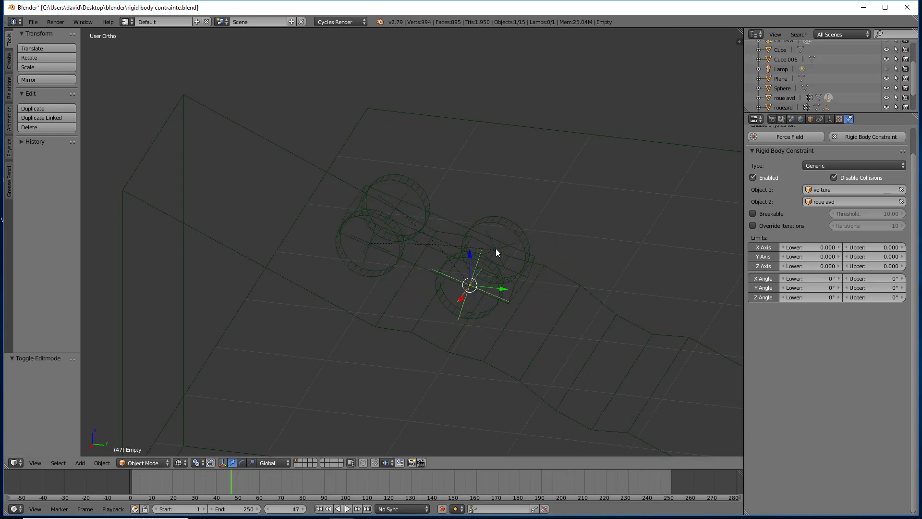
drag(233, 485, 180, 499)
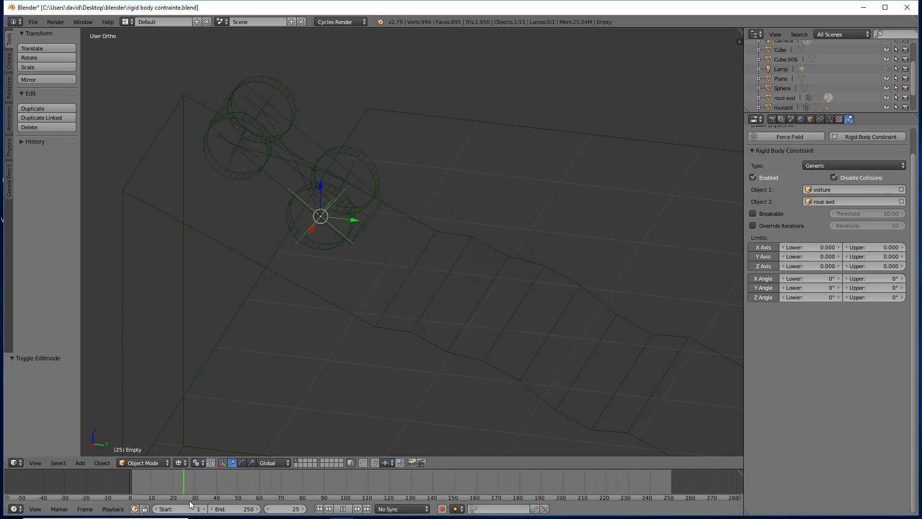
drag(252, 471, 206, 482)
key(alt+a)
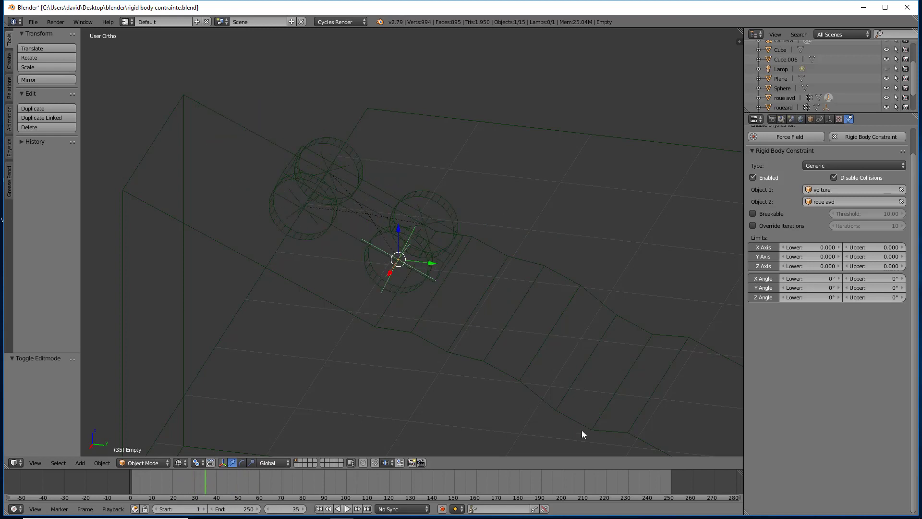
- Disable the constraint's X Angle limit, play the simulation from the first frame, and return to frame 1
click(759, 277)
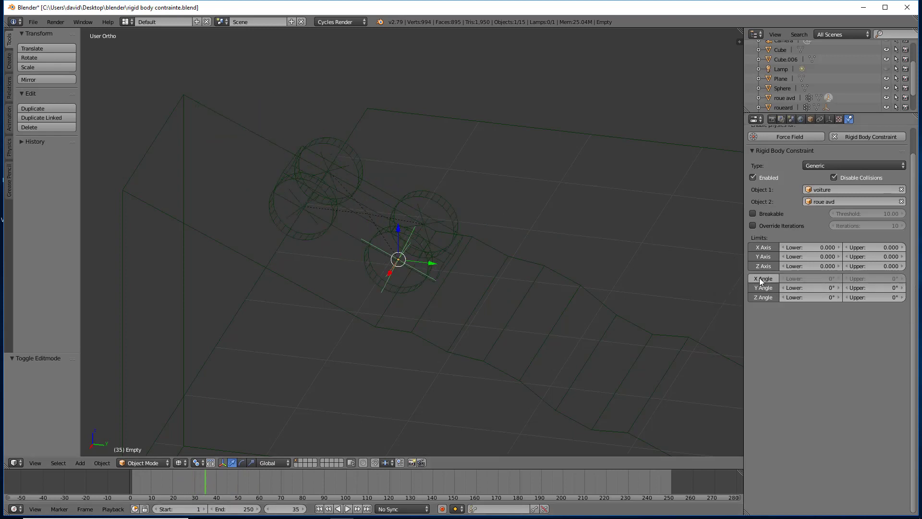
click(319, 509)
click(347, 508)
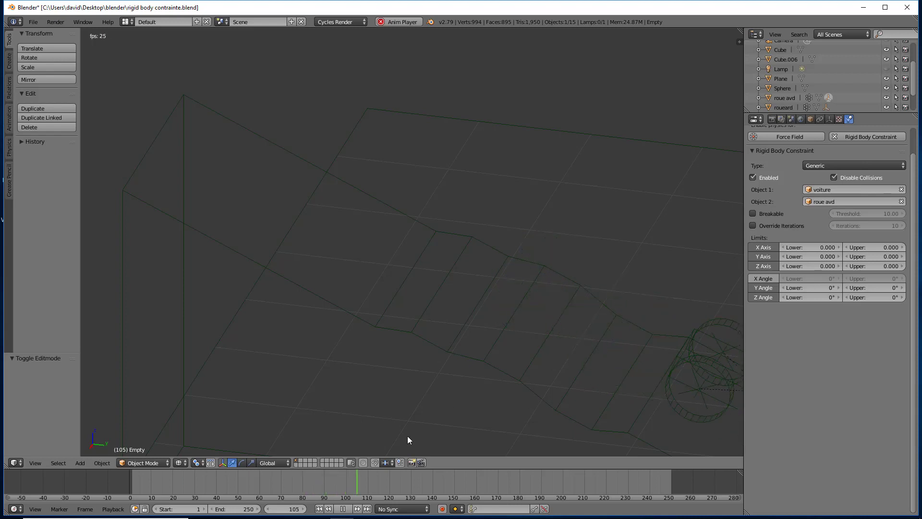
click(343, 508)
click(319, 508)
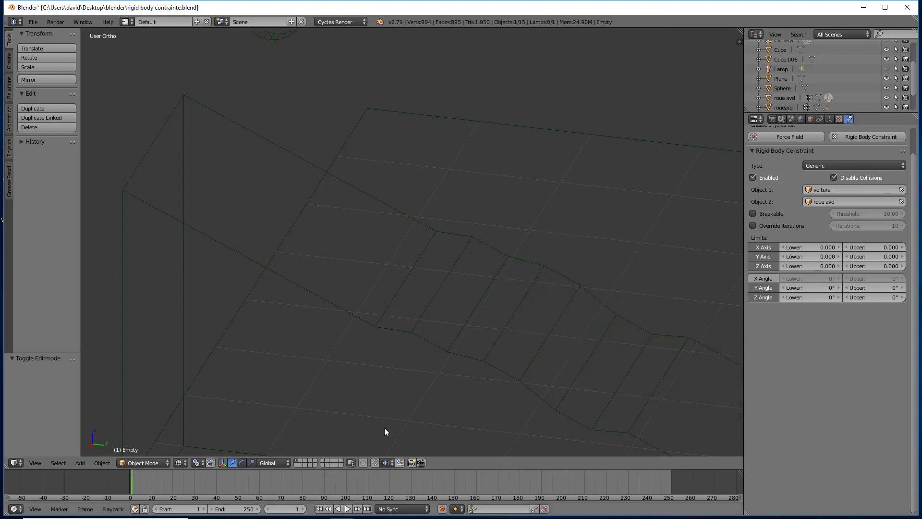
- Parent the empty at the wheel's centre to the roue avd wheel, using the Object option
scroll(435, 357, down, 4)
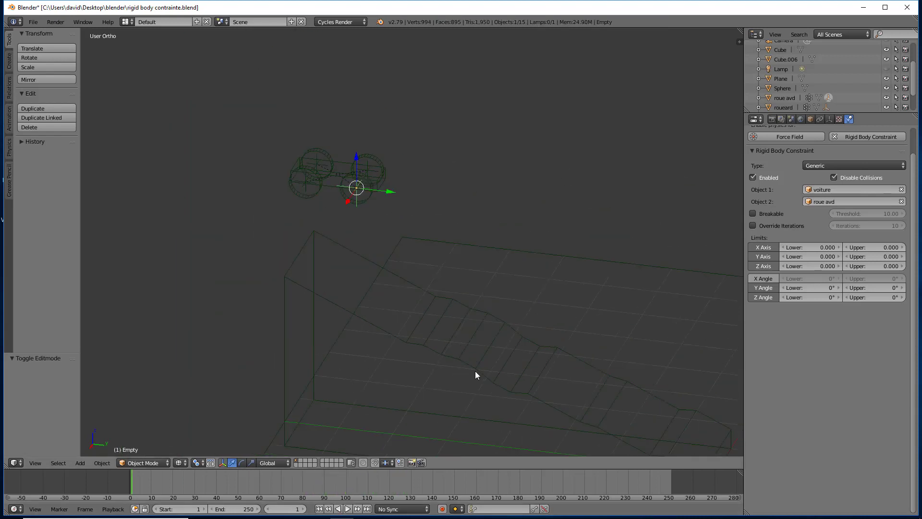
shift+middle_drag(484, 357, 406, 307)
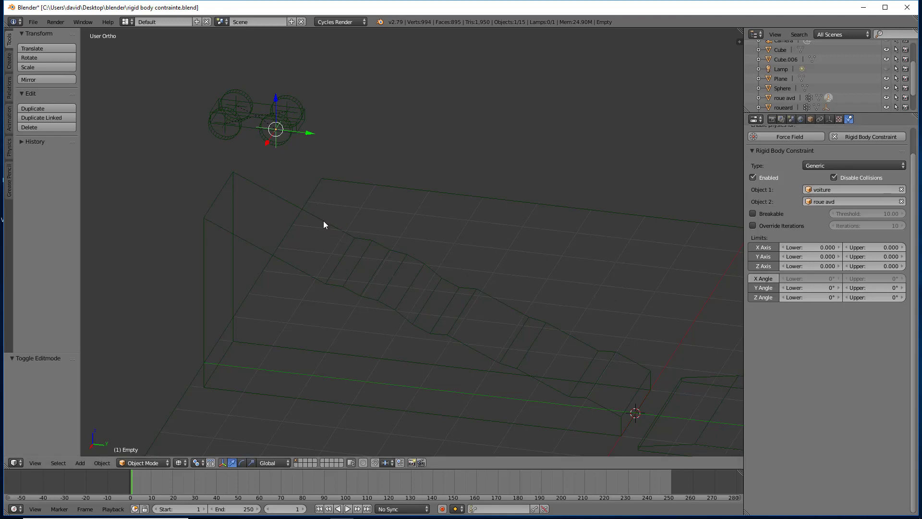
right_click(286, 140)
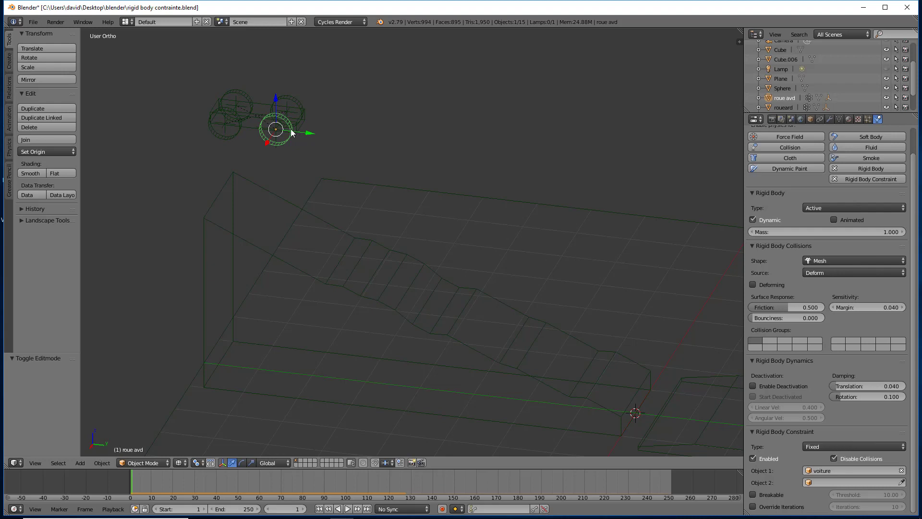
scroll(277, 129, up, 7)
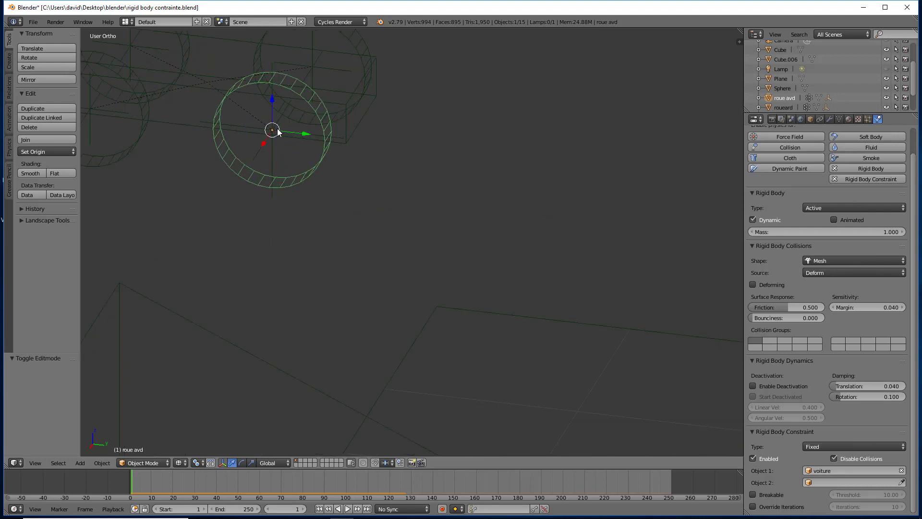
scroll(278, 131, down, 2)
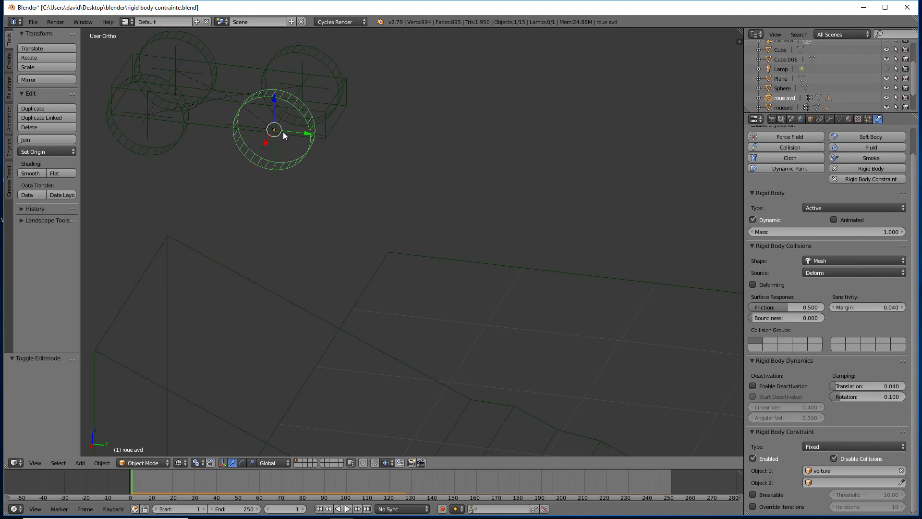
right_click(273, 146)
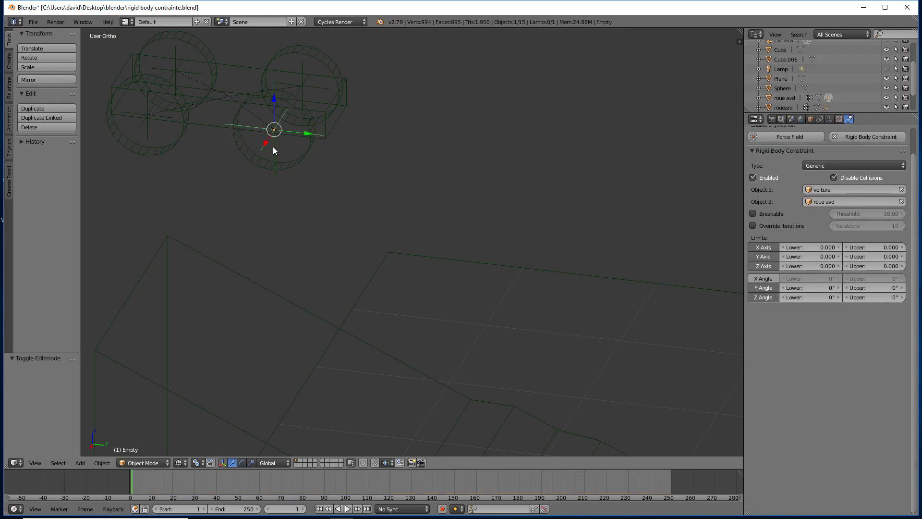
right_click(302, 157)
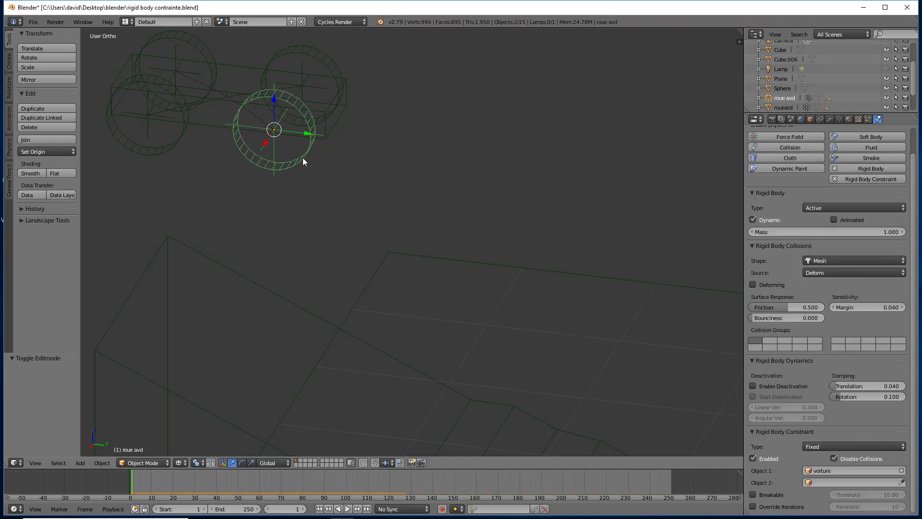
key(ctrl+p)
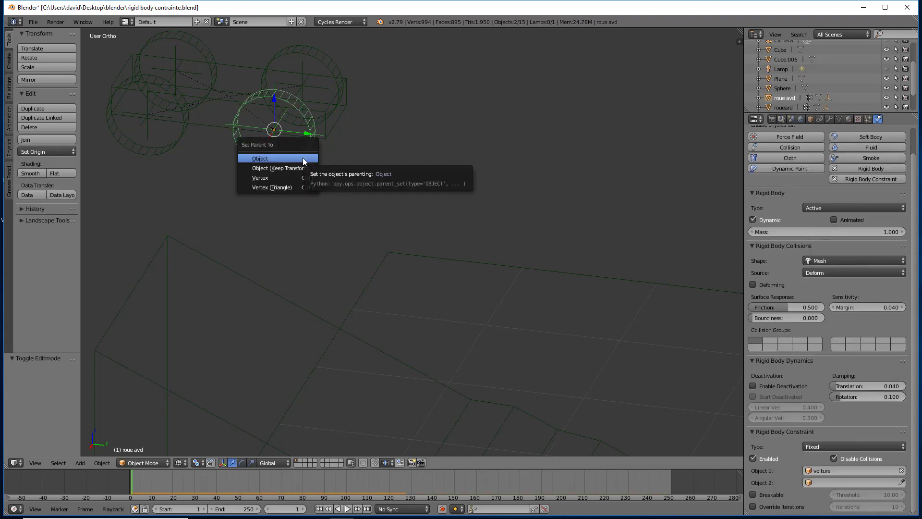
click(267, 161)
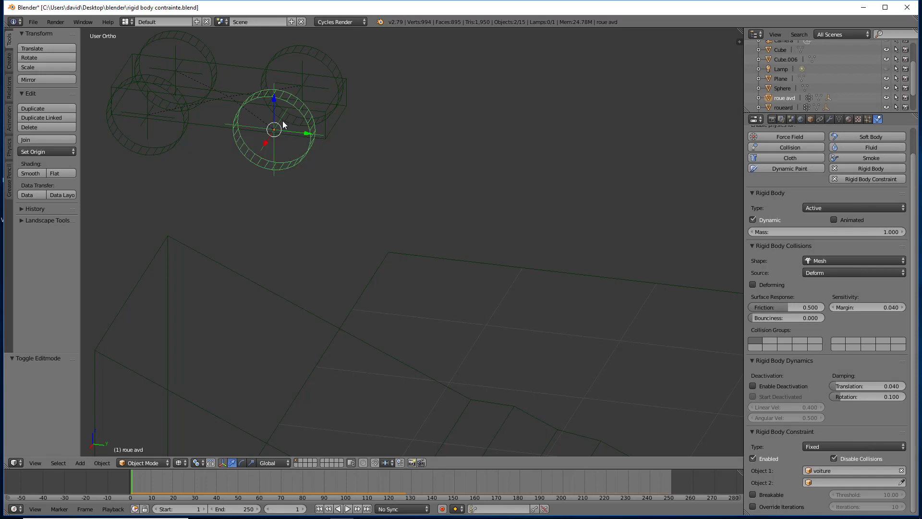
- Check the empty's parent relation, and review the physics settings of the roue avd wheel and its empty
right_click(273, 136)
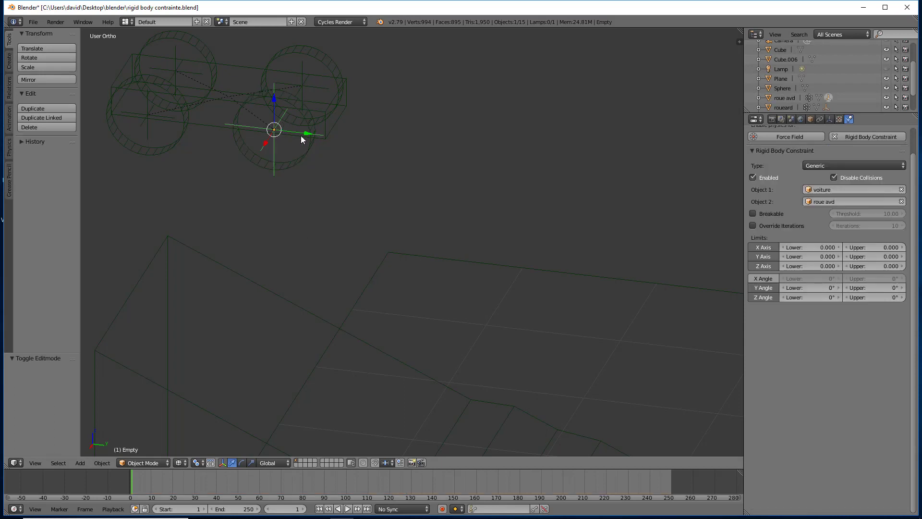
click(811, 120)
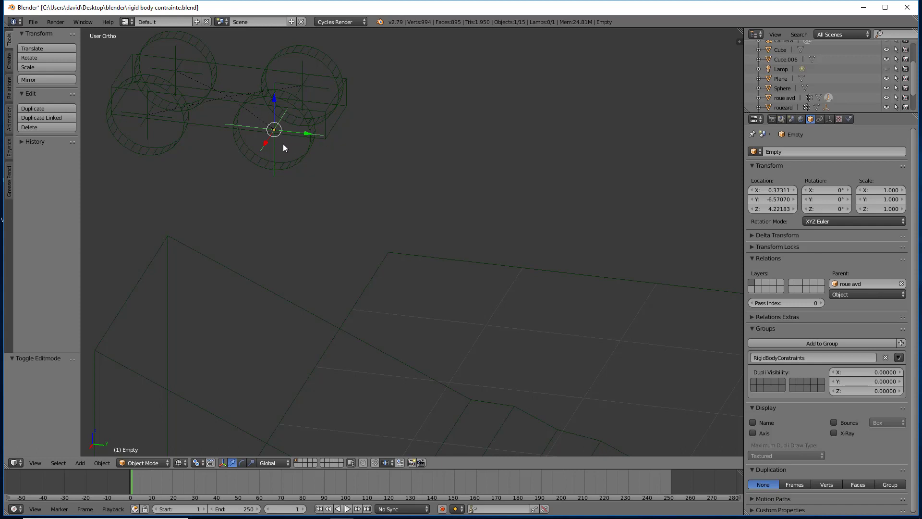
right_click(310, 126)
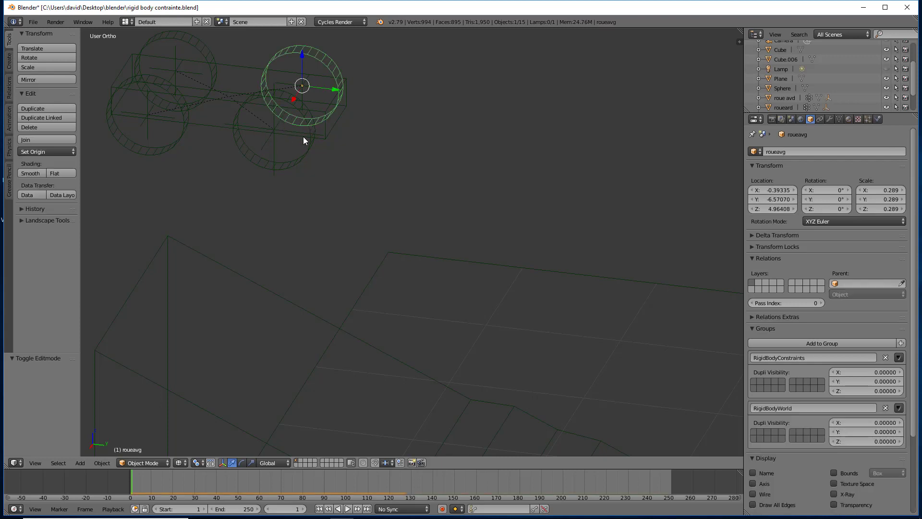
right_click(307, 155)
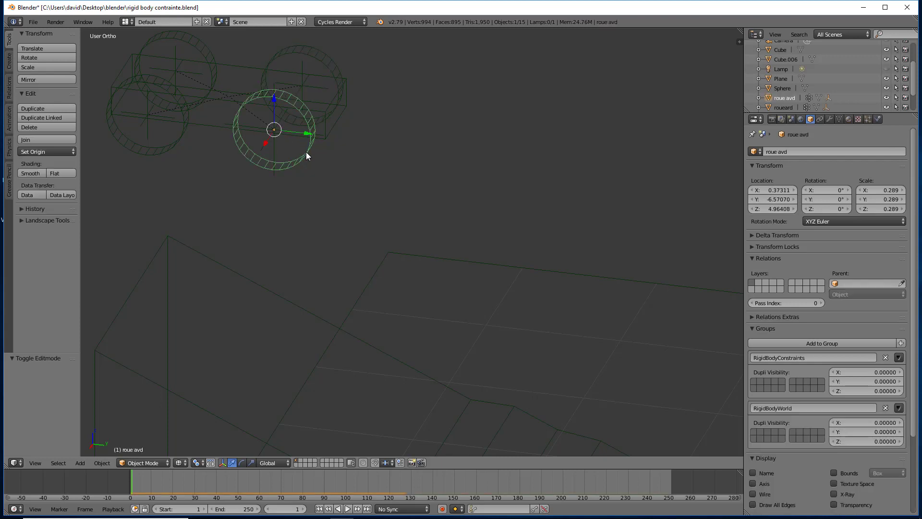
click(878, 119)
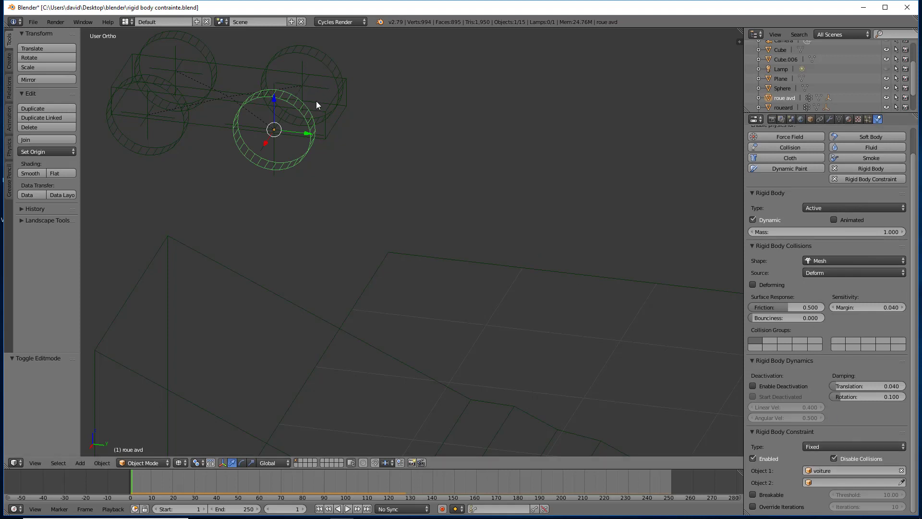
right_click(272, 137)
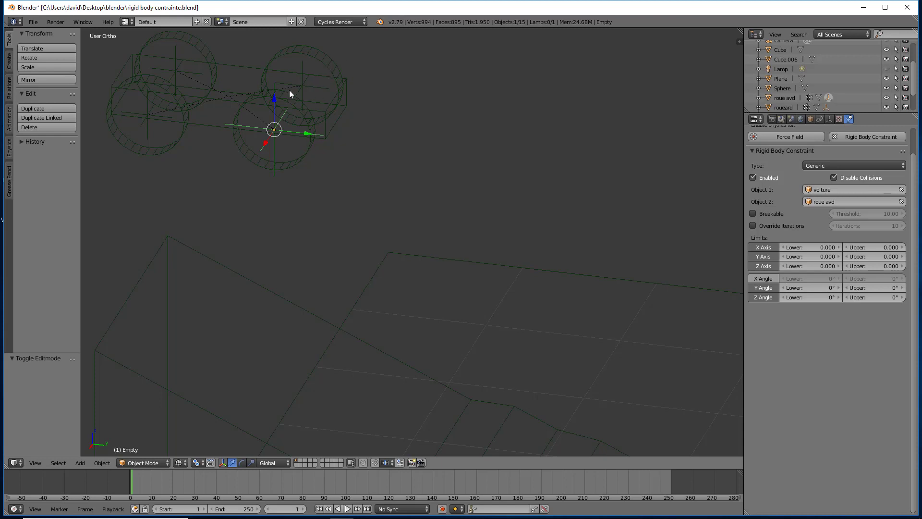
- Show the car and the whole ramp in solid shading
scroll(220, 131, down, 4)
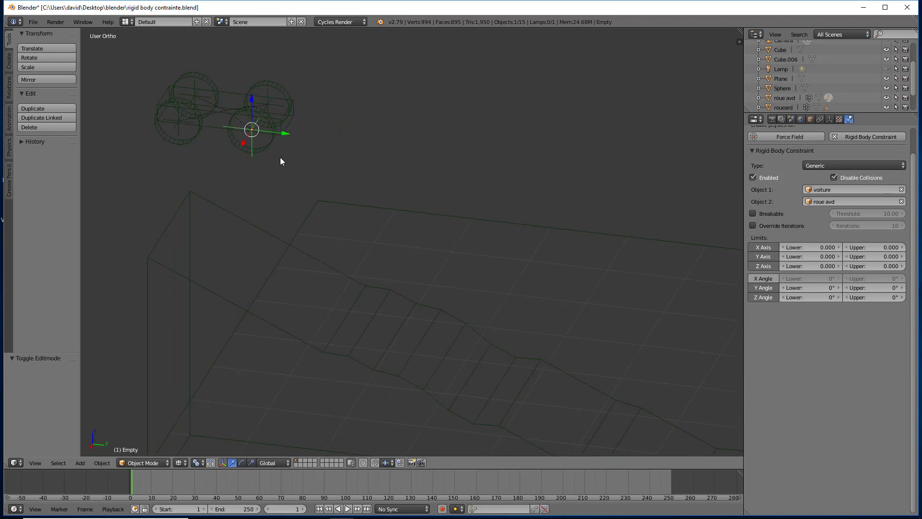
key(z)
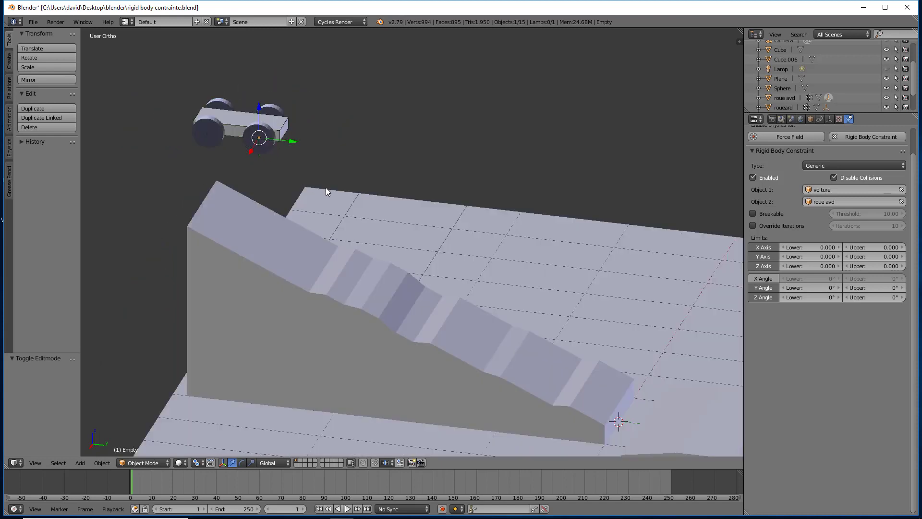
- Display the scene in Material viewport shading, with the car, ramp, bump and sphere all in view
shift+middle_drag(411, 256, 350, 181)
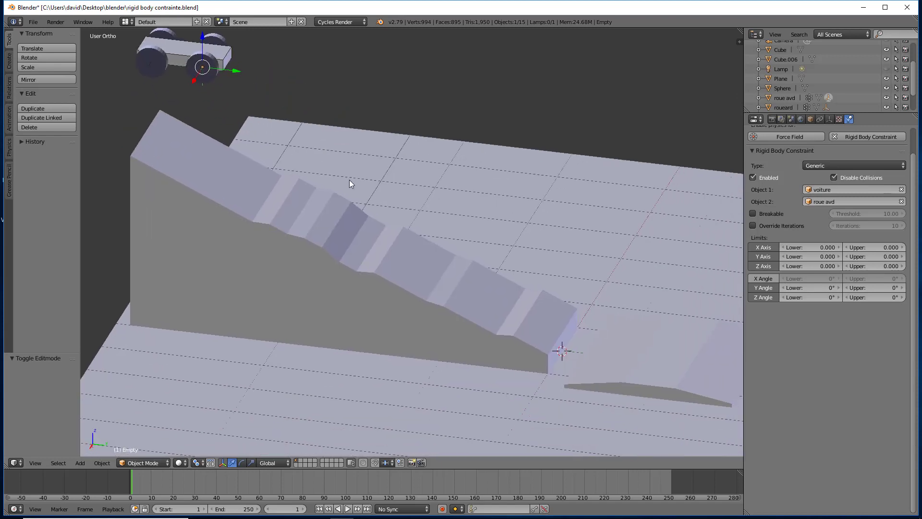
click(180, 463)
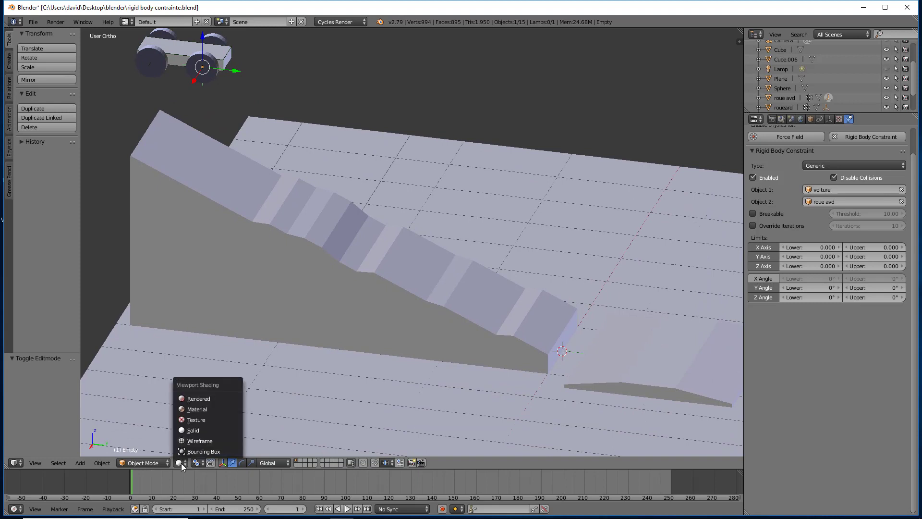
click(196, 409)
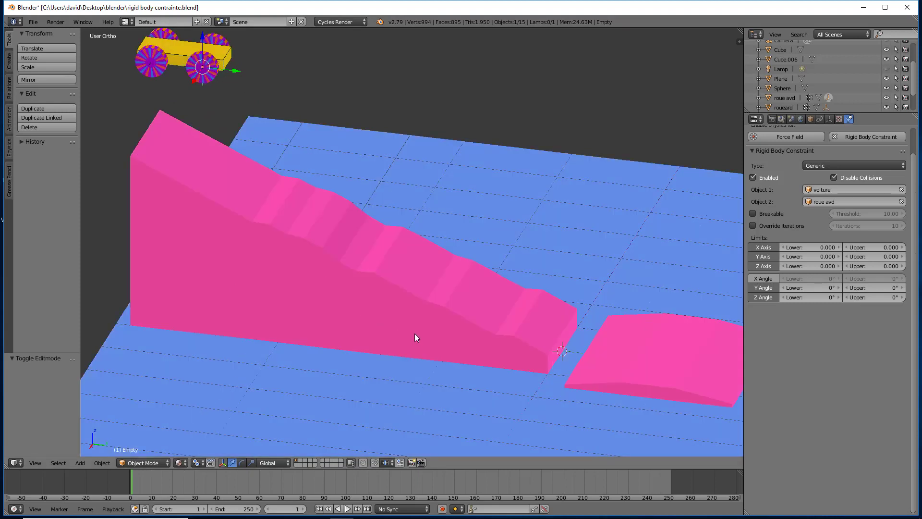
shift+middle_drag(440, 364, 350, 330)
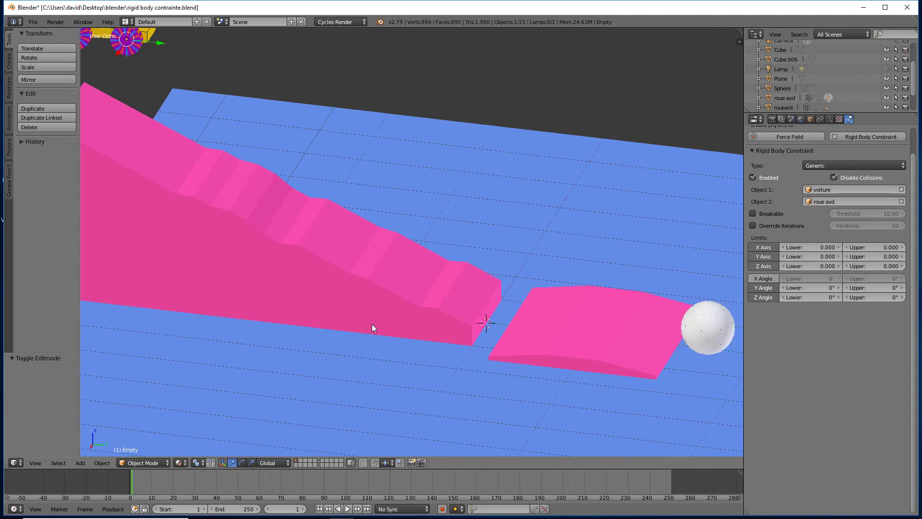
scroll(402, 330, down, 1)
- Give the sphere a new Diffuse BSDF material, trying orange before assigning a Checker Texture as its color
right_click(671, 336)
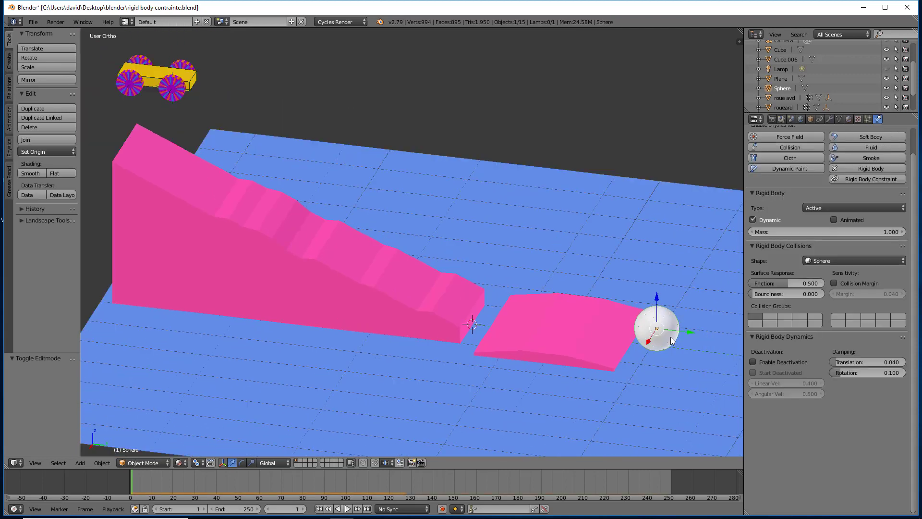
click(849, 120)
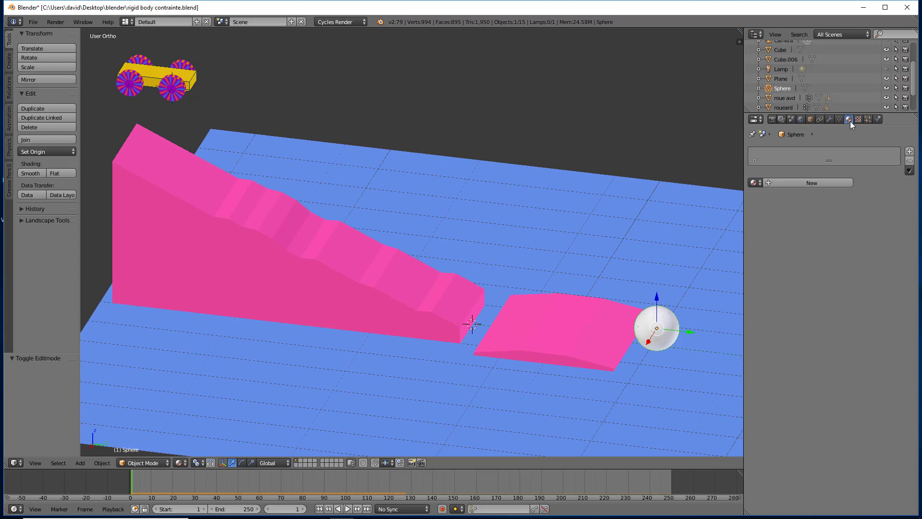
click(831, 184)
click(851, 251)
drag(843, 179, 840, 176)
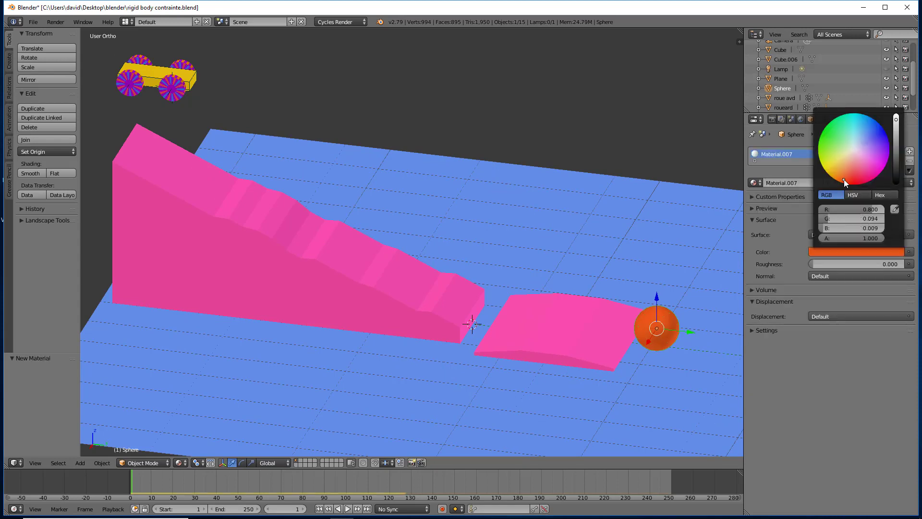
click(908, 252)
click(739, 136)
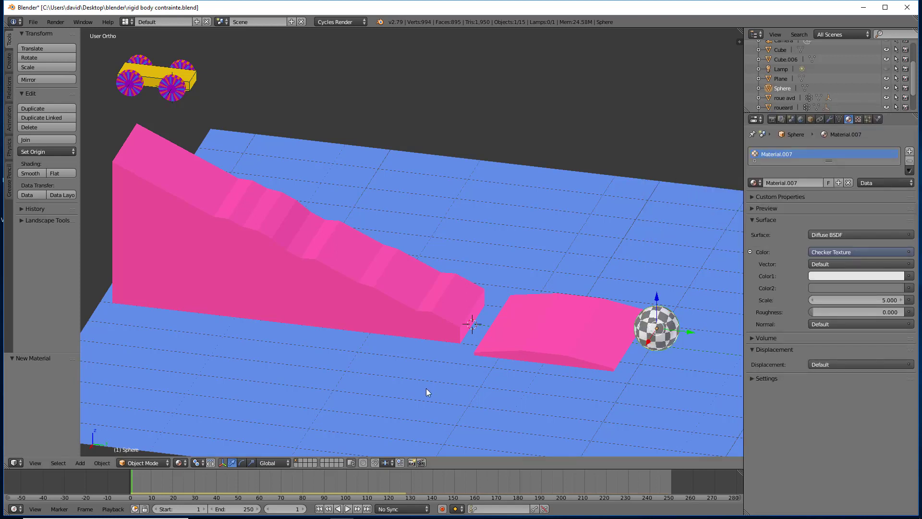
- Play the simulation until the car reaches the sphere, stop it, and return to frame 1
key(alt+a)
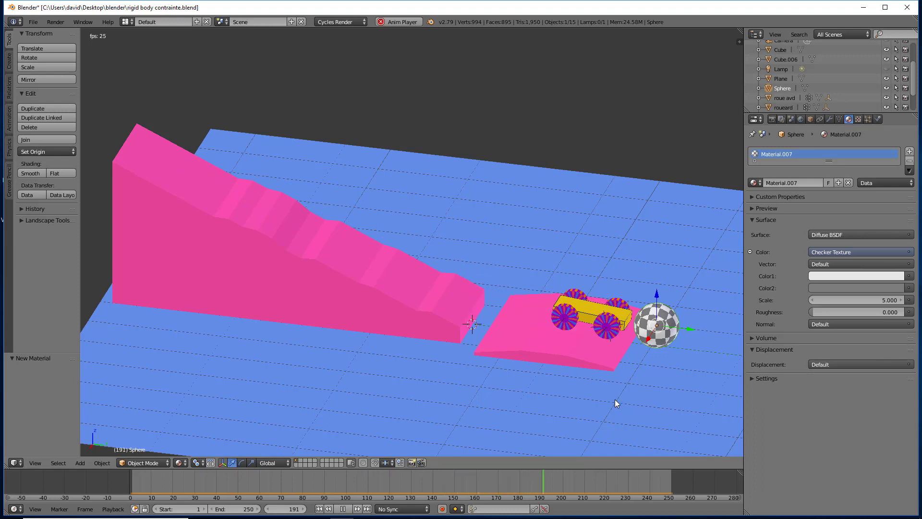
click(342, 508)
click(318, 508)
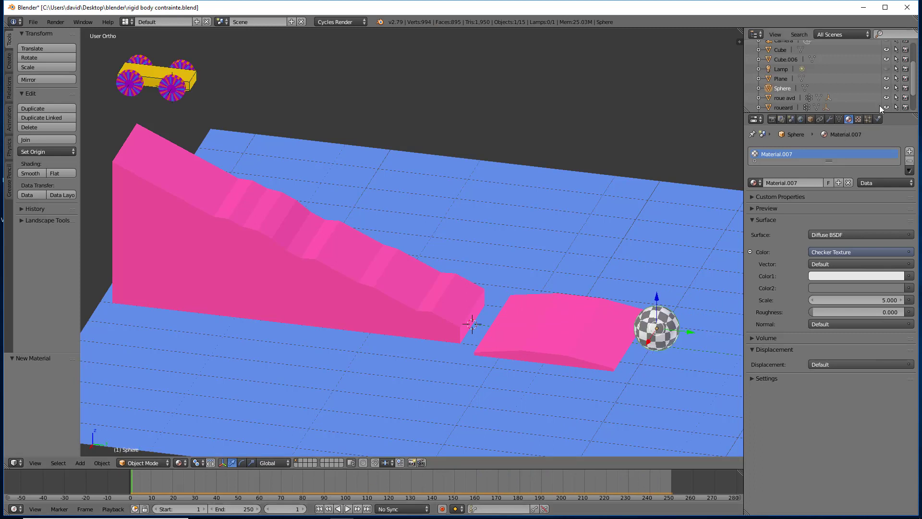
- Review the rigid body settings of the sphere, the low bump, the roue avd wheel and the voiture body
click(878, 119)
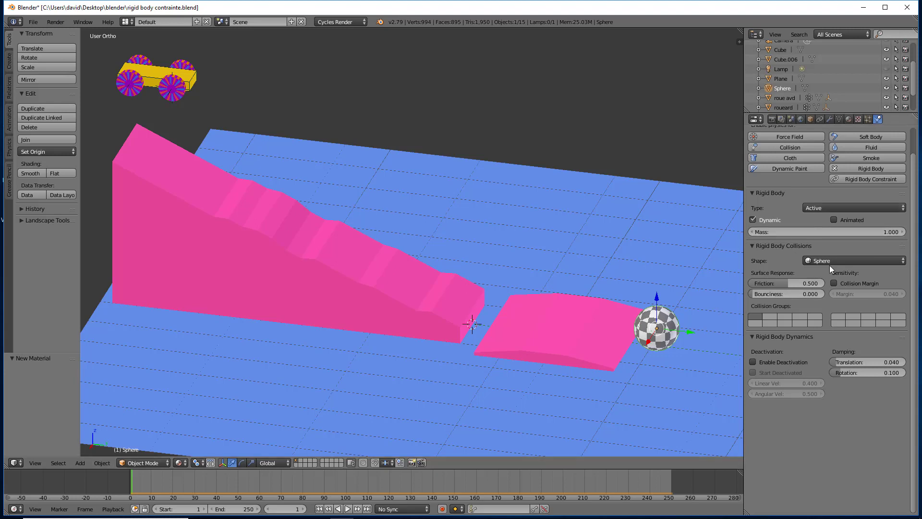
right_click(583, 345)
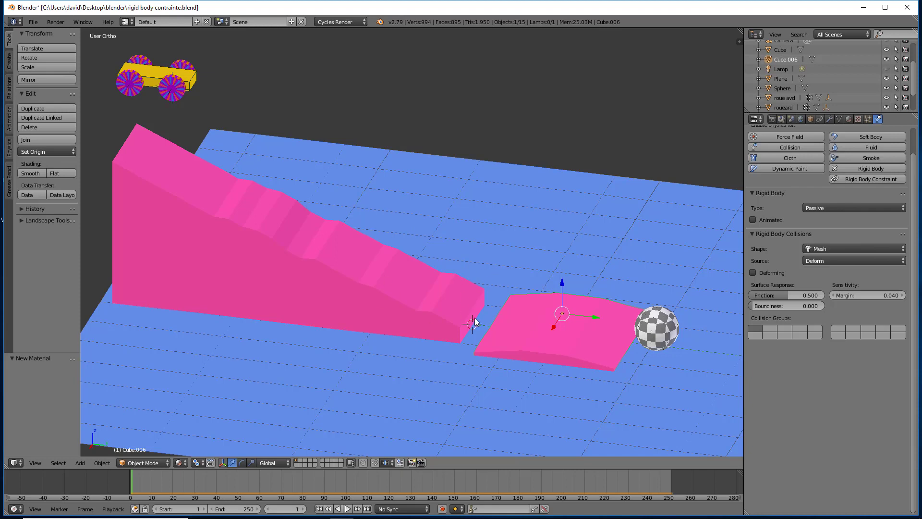
right_click(648, 331)
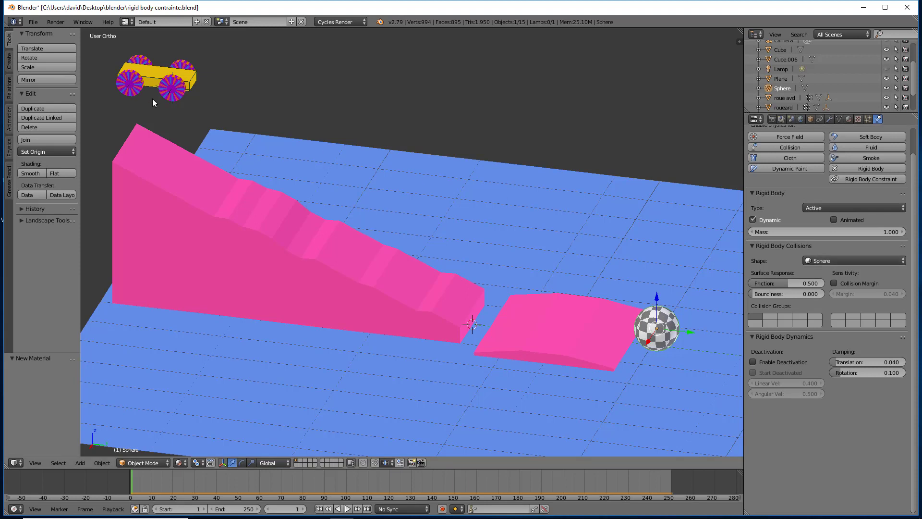
right_click(172, 96)
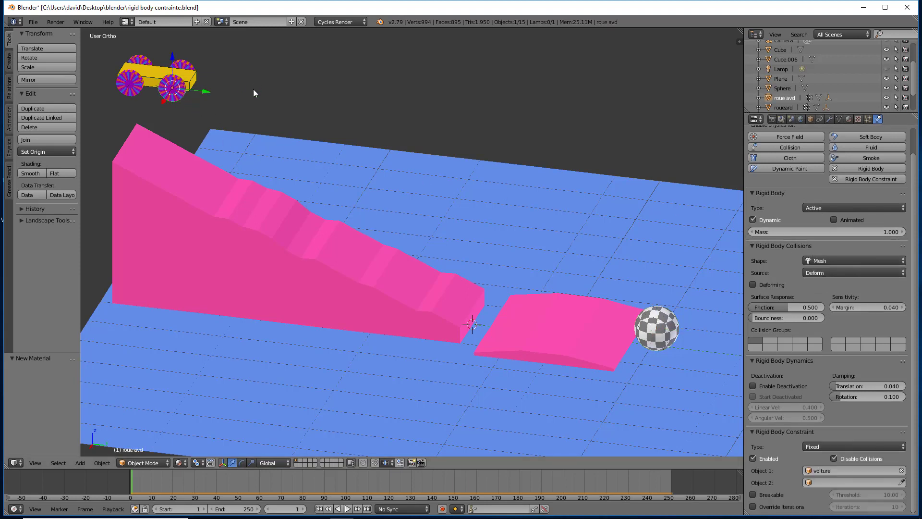
right_click(194, 82)
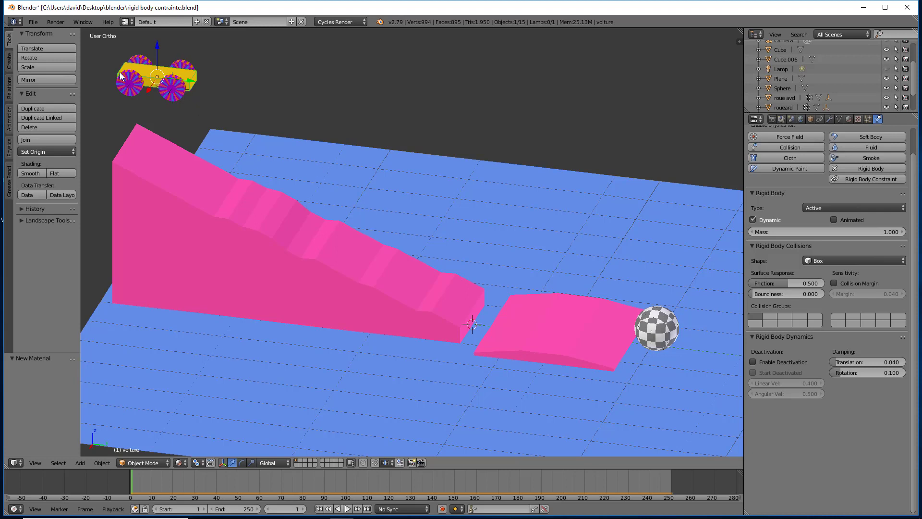
- Show the rigid body constraint of the empty at the roue avd wheel, then replay the simulation and stop it near the end
right_click(173, 91)
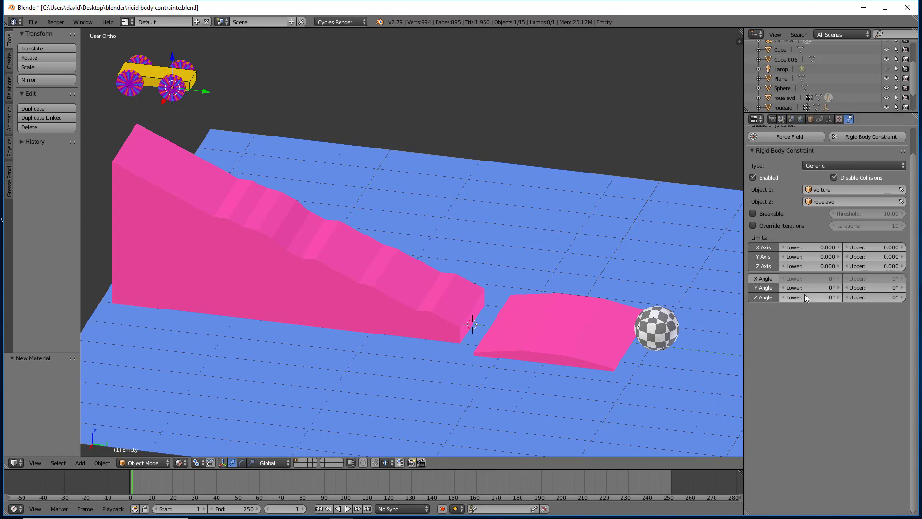
click(347, 509)
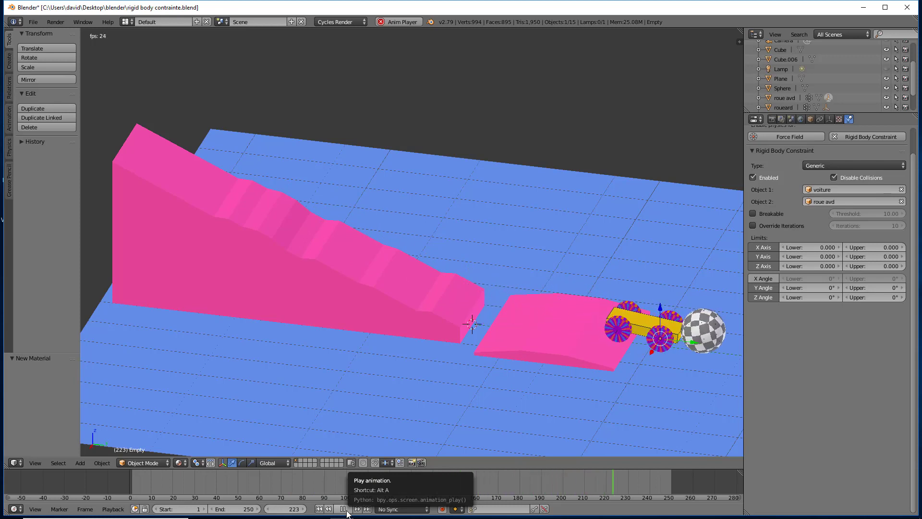
click(343, 508)
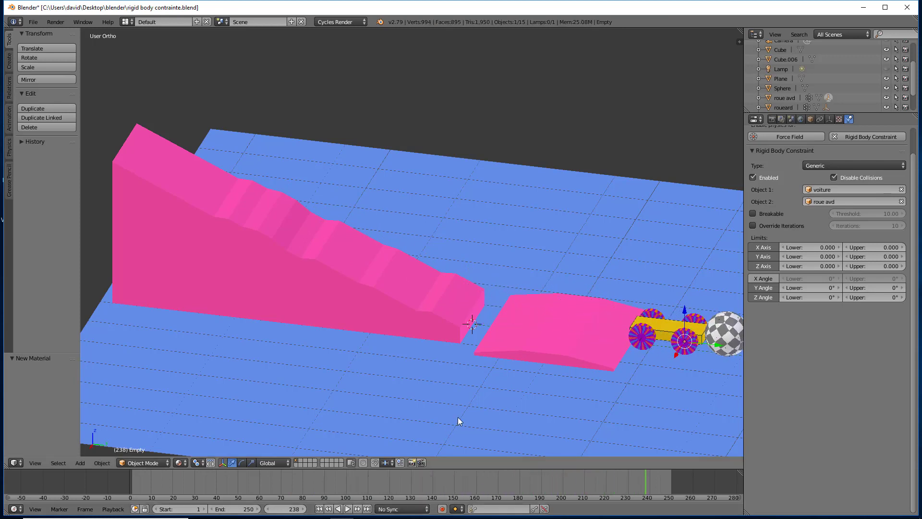